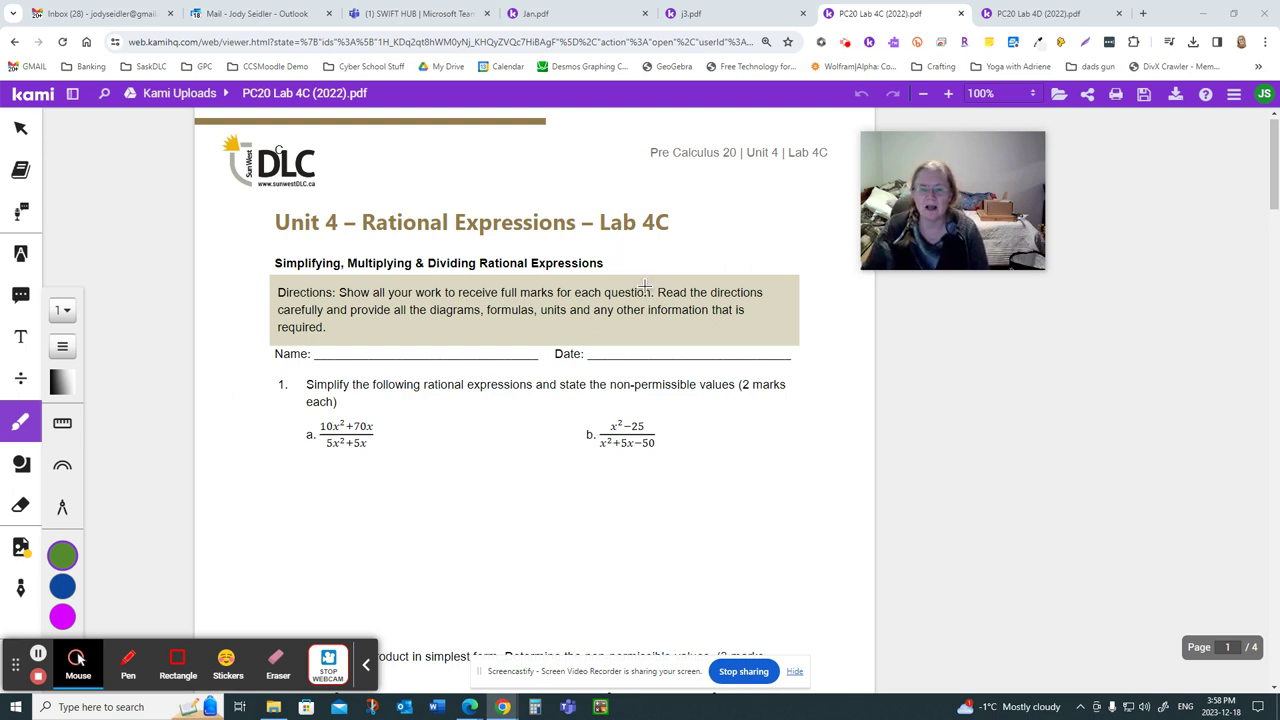
Scroll past problem c's division on page 3 until blank page 4 is showing
click(795, 673)
click(366, 666)
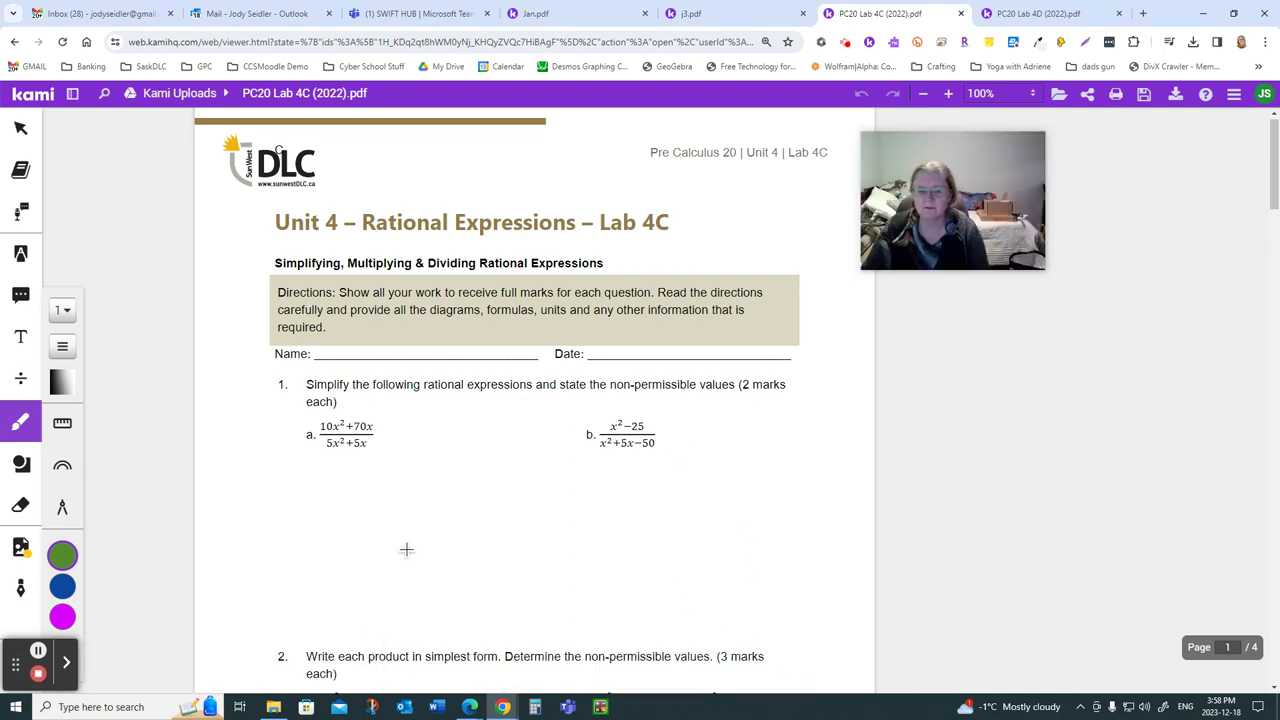
scroll(422, 529, down, 20)
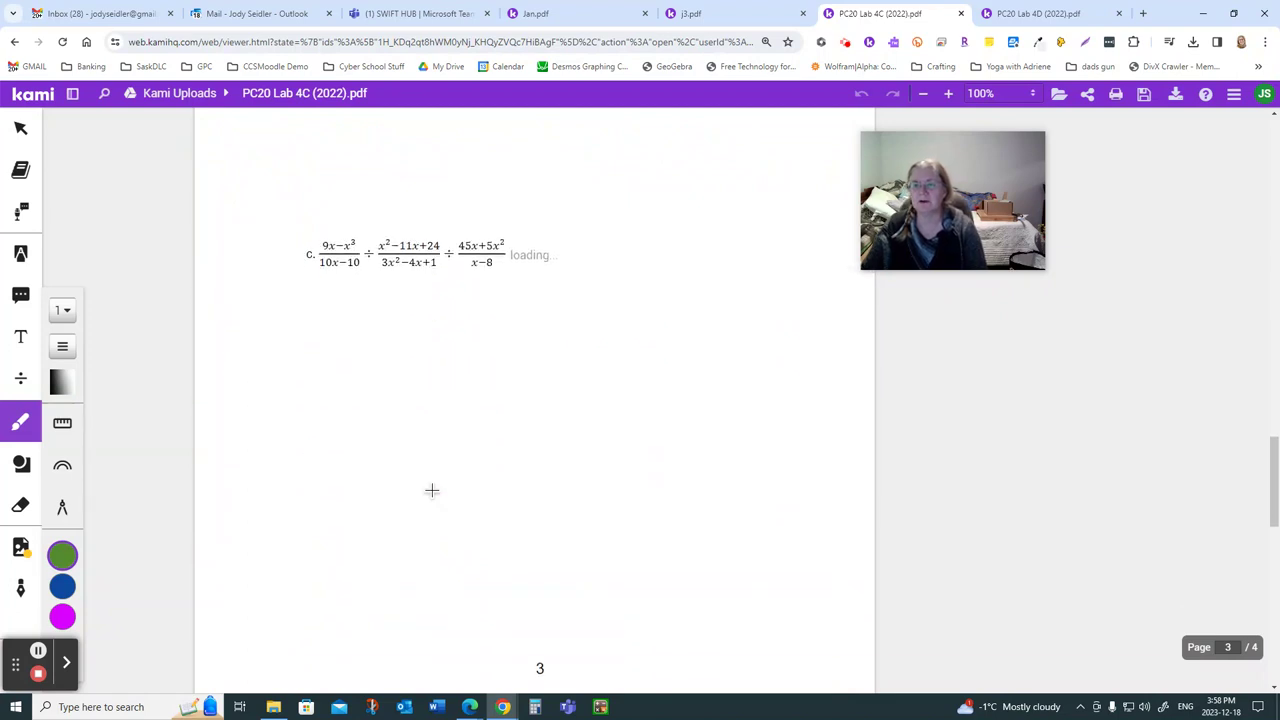
drag(881, 170, 116, 150)
scroll(420, 291, down, 10)
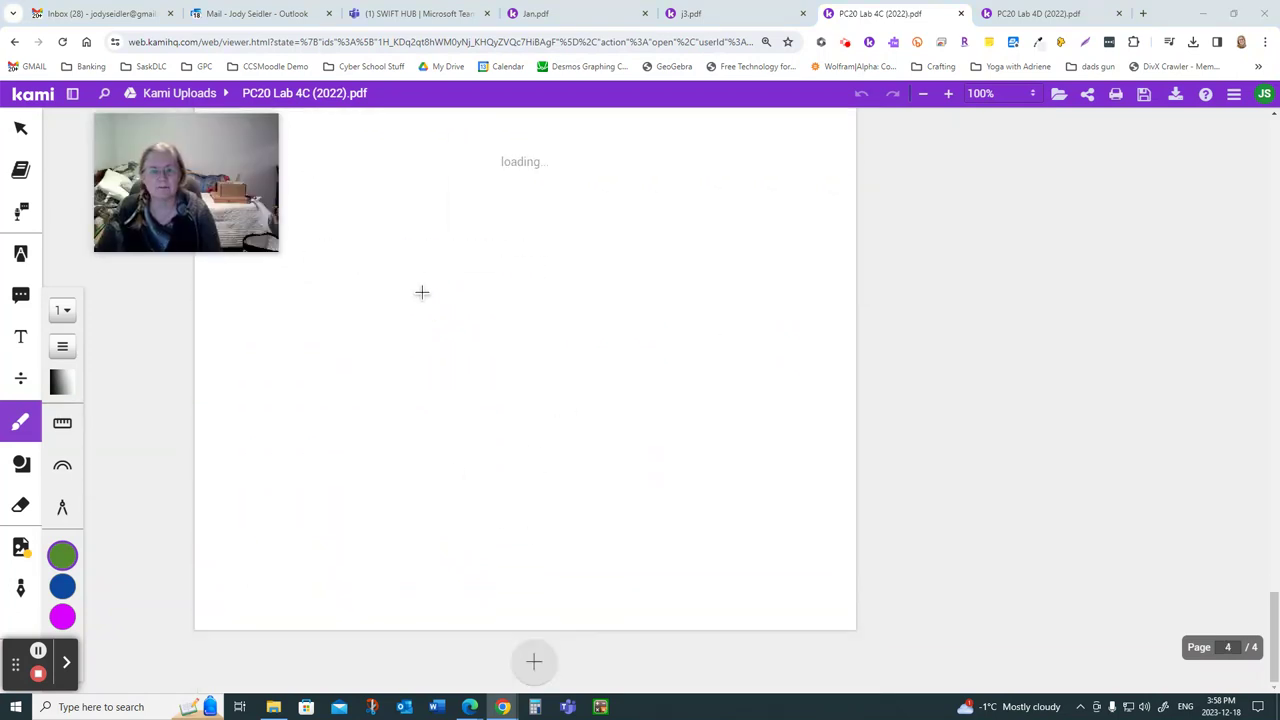
scroll(422, 292, up, 2)
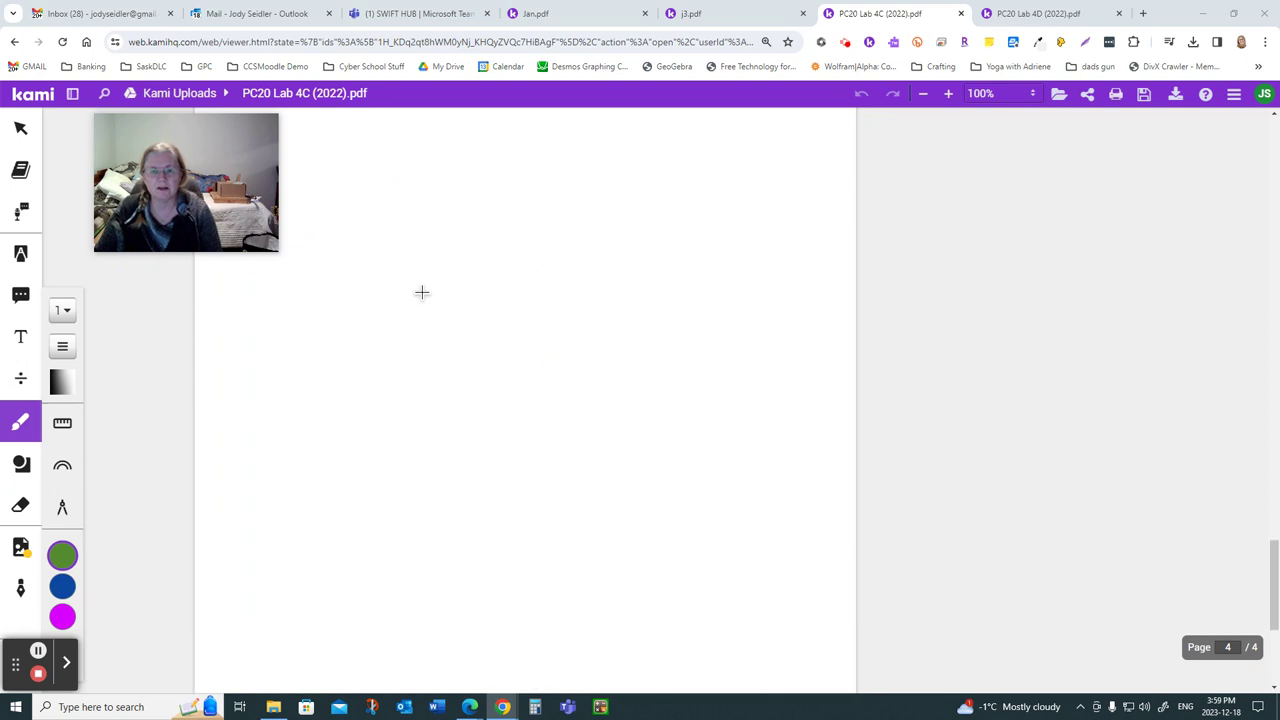
scroll(421, 291, up, 4)
scroll(421, 300, down, 2)
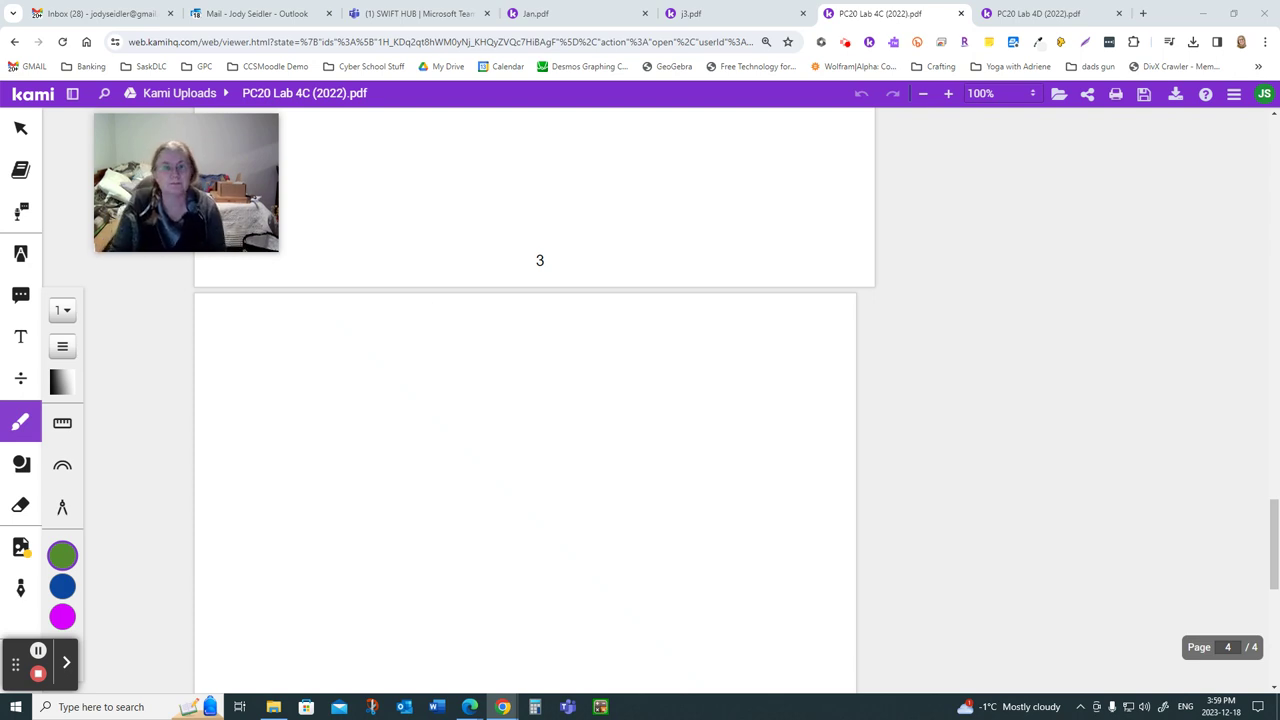
Handwrite 'Rational Expressions' in green, underline it, and arrow it to 'FRACTIONS!'
mouse_move(238, 325)
mouse_down()
mouse_move(459, 333)
mouse_move(501, 355)
mouse_move(499, 342)
mouse_move(532, 336)
mouse_move(659, 343)
mouse_up()
mouse_move(236, 362)
mouse_down()
mouse_move(368, 360)
mouse_move(297, 389)
mouse_up()
drag(283, 377, 312, 378)
drag(250, 411, 236, 432)
mouse_move(236, 421)
mouse_down()
mouse_move(428, 430)
mouse_move(451, 415)
mouse_up()
click(455, 425)
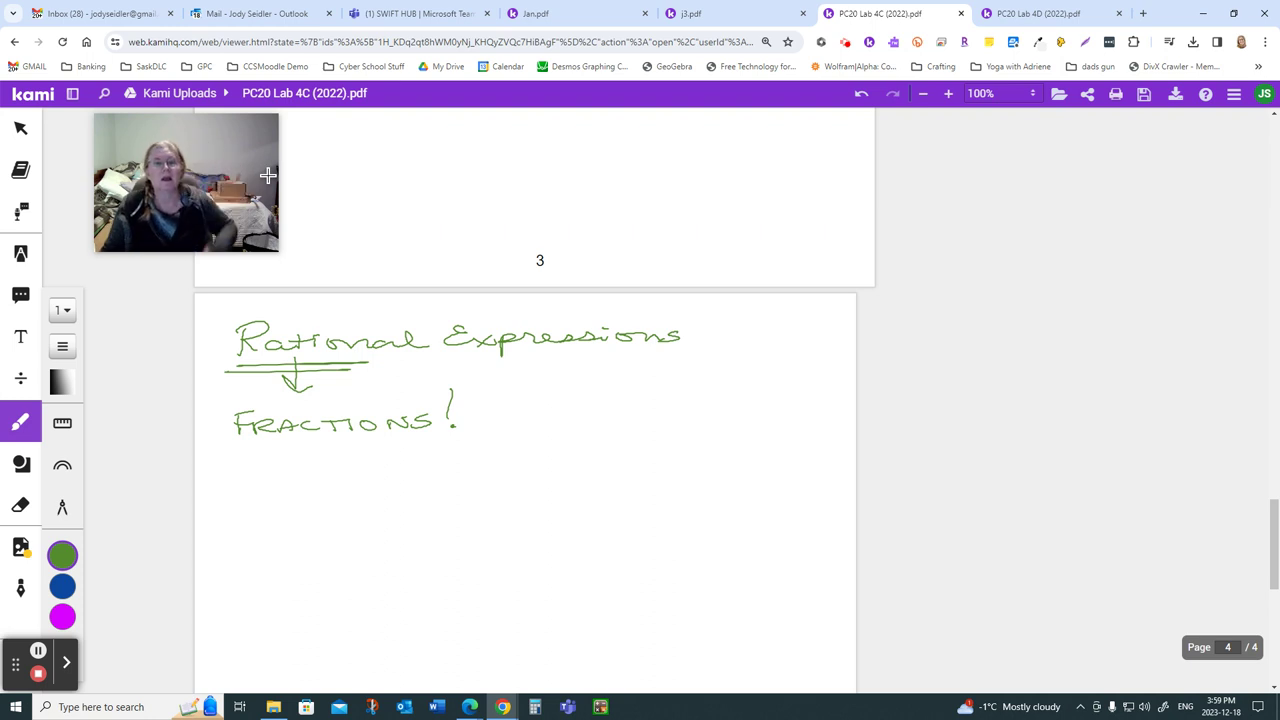
Write '4C → Mult/Div & Simplifying' below FRACTIONS!
mouse_move(231, 490)
mouse_down()
mouse_move(272, 488)
mouse_move(287, 511)
mouse_move(434, 493)
mouse_move(459, 497)
mouse_move(468, 521)
mouse_move(545, 491)
mouse_move(688, 496)
mouse_move(708, 474)
mouse_move(741, 498)
mouse_move(768, 483)
mouse_move(768, 504)
mouse_move(836, 504)
mouse_up()
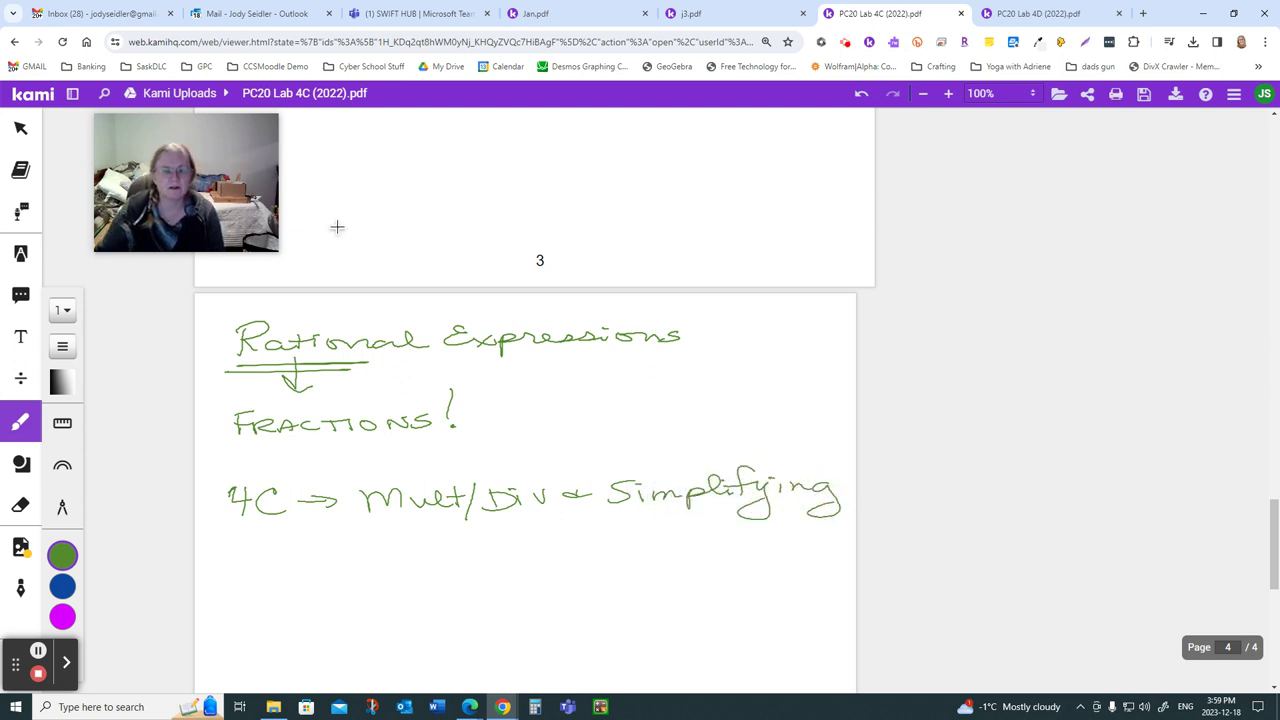
scroll(374, 326, down, 3)
scroll(377, 327, up, 1)
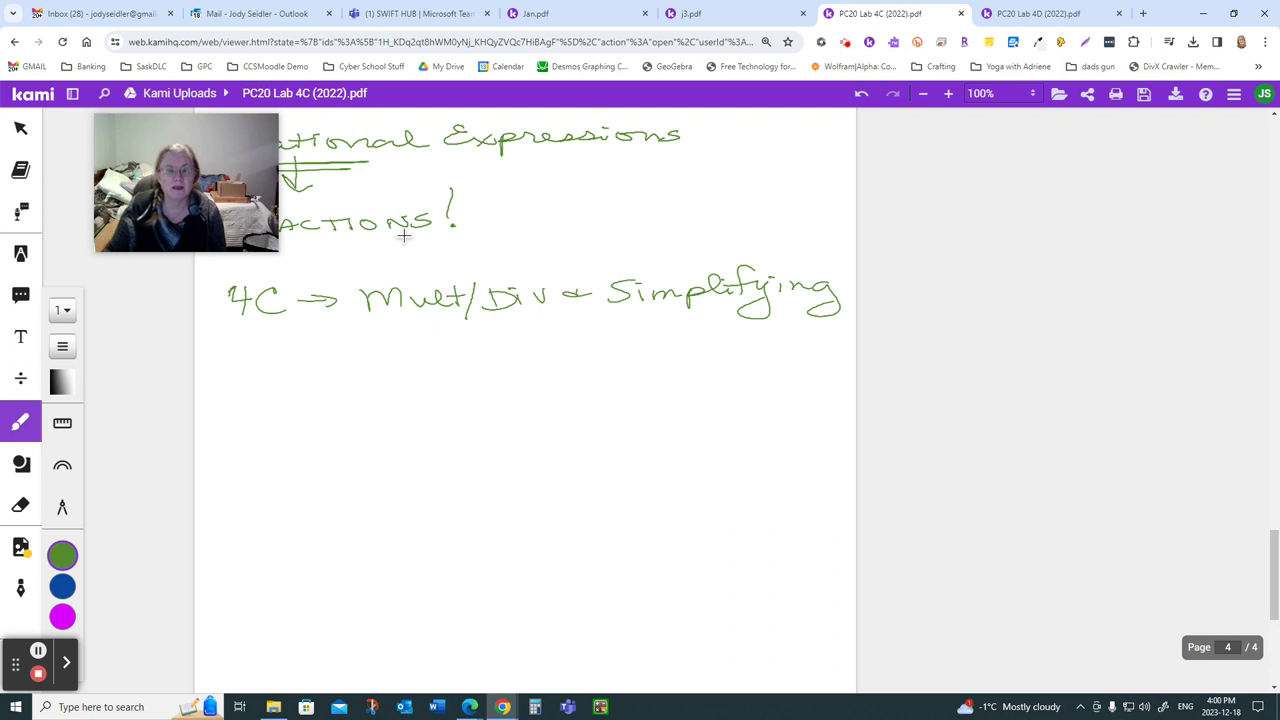
Underline Mult and Simplifying, then write the example 2/3(4/5) below the 4C line
drag(404, 323, 534, 326)
drag(675, 326, 805, 321)
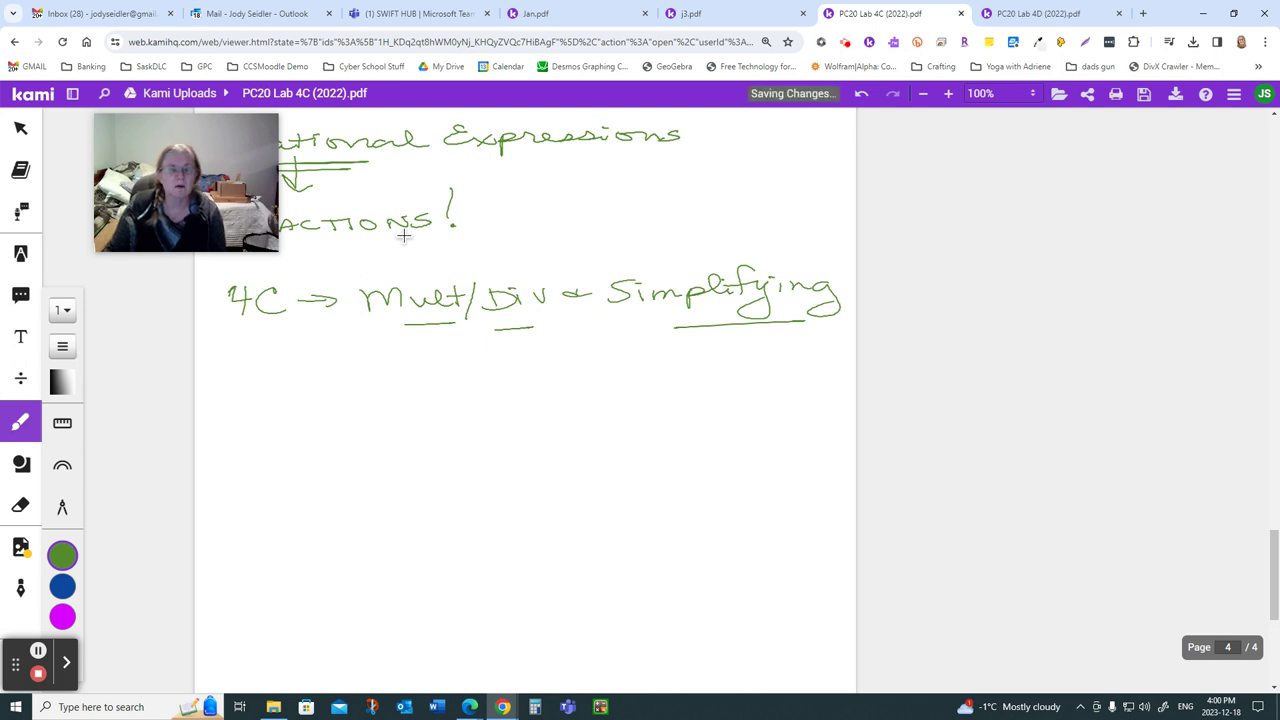
mouse_move(236, 372)
mouse_down()
mouse_move(270, 397)
mouse_move(242, 430)
mouse_up()
drag(298, 366, 297, 430)
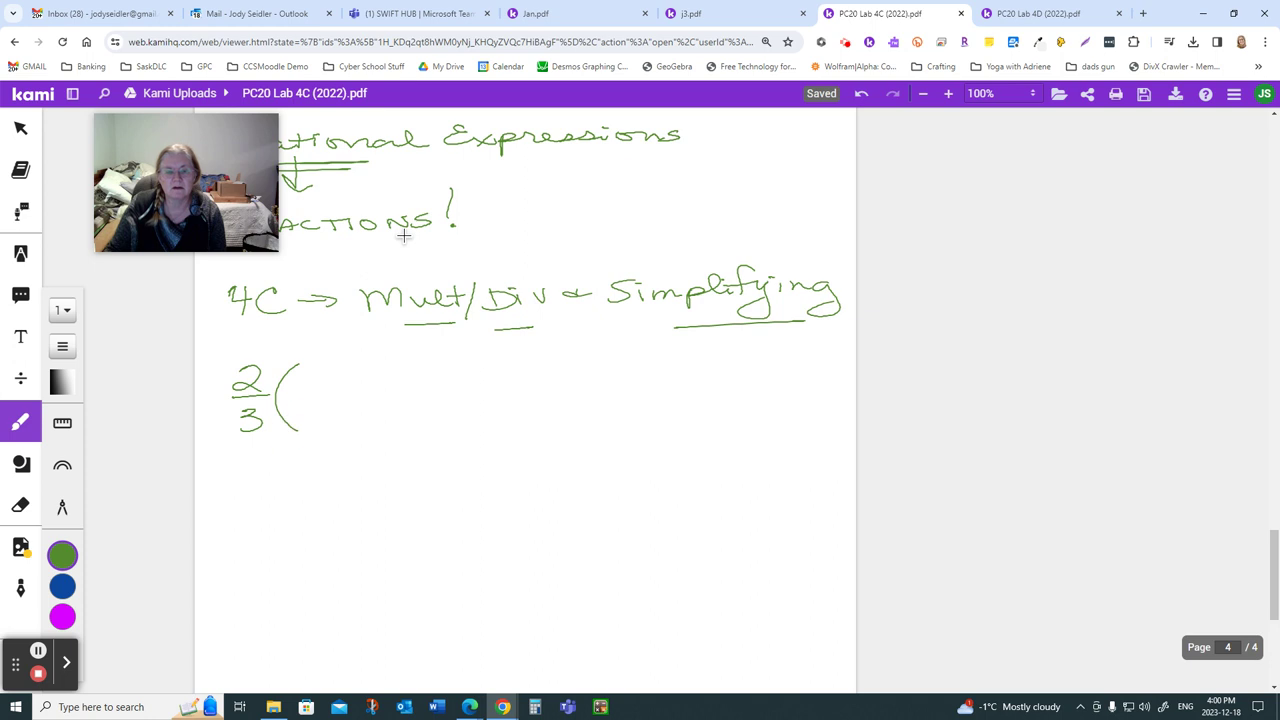
mouse_move(312, 368)
mouse_down()
mouse_move(314, 416)
mouse_move(335, 365)
mouse_move(352, 430)
mouse_up()
drag(287, 395, 340, 392)
In blue, draw arrows across numerators and denominators to give = 8/15, undoing a stray brace
click(62, 586)
drag(220, 378, 397, 370)
mouse_move(213, 420)
mouse_down()
mouse_move(404, 413)
mouse_move(392, 409)
mouse_move(450, 391)
mouse_up()
drag(433, 401, 451, 399)
mouse_move(503, 366)
mouse_down()
mouse_move(539, 388)
mouse_move(494, 422)
mouse_move(529, 400)
mouse_up()
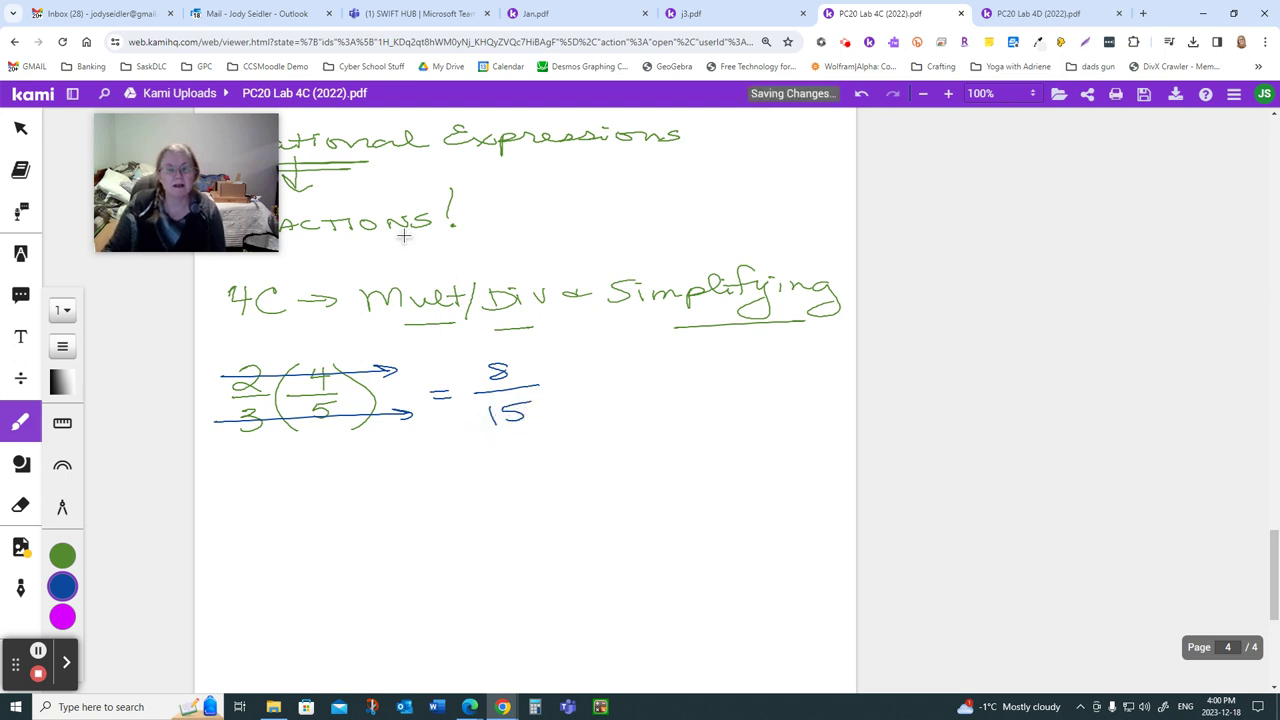
drag(543, 352, 578, 434)
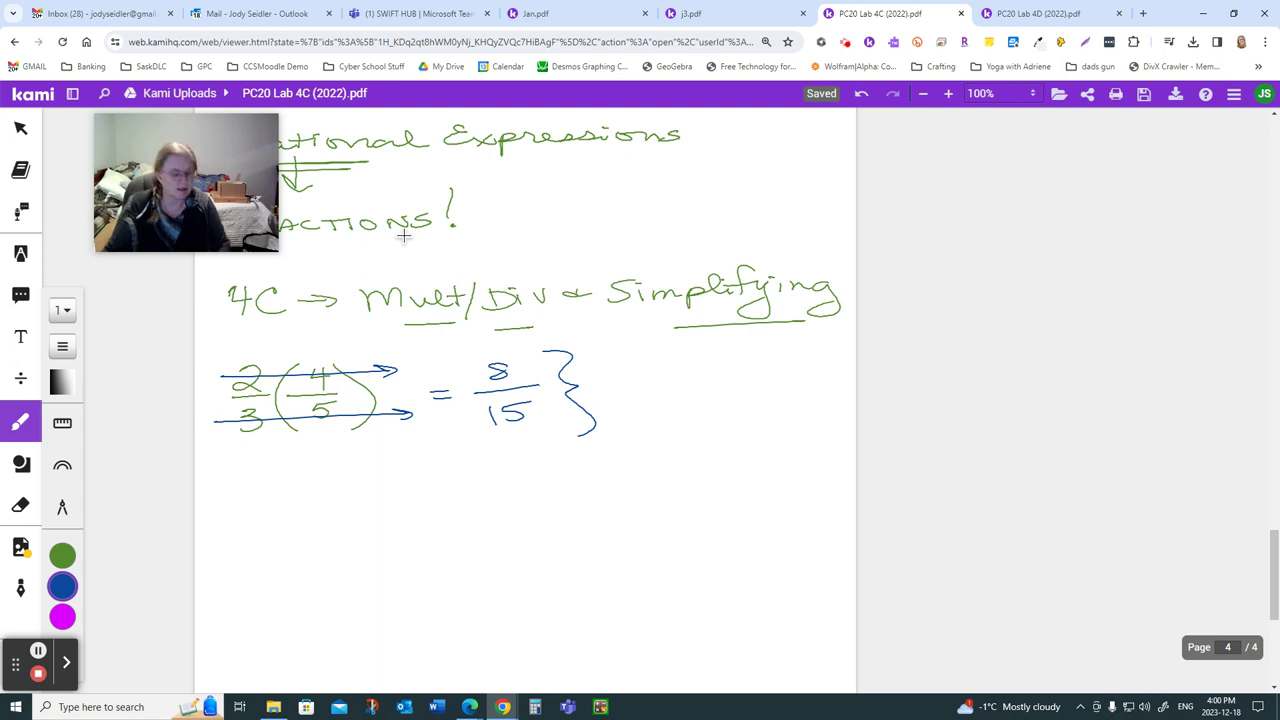
key(ctrl+z)
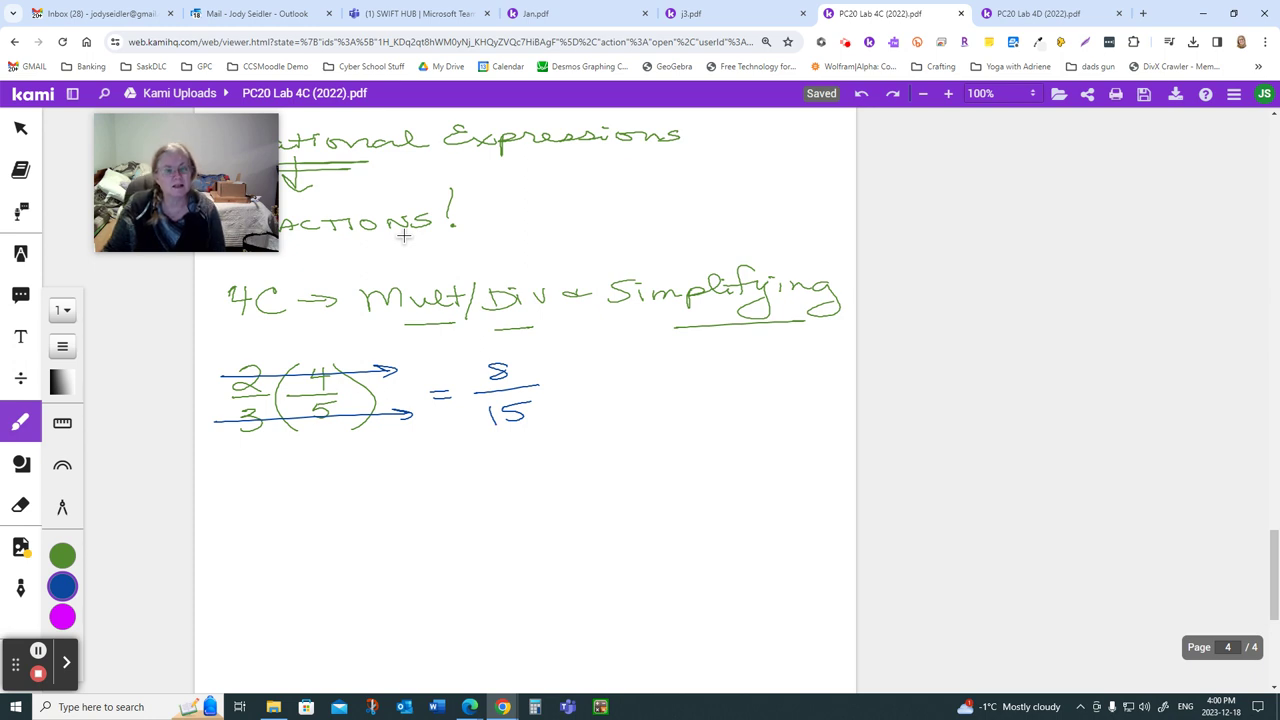
Write the note 'Cancel common factors' beside 8/15
mouse_move(612, 369)
mouse_down()
mouse_move(610, 392)
mouse_move(684, 379)
mouse_up()
mouse_move(684, 378)
mouse_down()
mouse_move(697, 374)
mouse_move(680, 397)
mouse_move(769, 366)
mouse_move(810, 368)
mouse_up()
mouse_move(720, 403)
mouse_down()
mouse_move(749, 430)
mouse_move(780, 394)
mouse_move(835, 397)
mouse_up()
drag(758, 430, 848, 403)
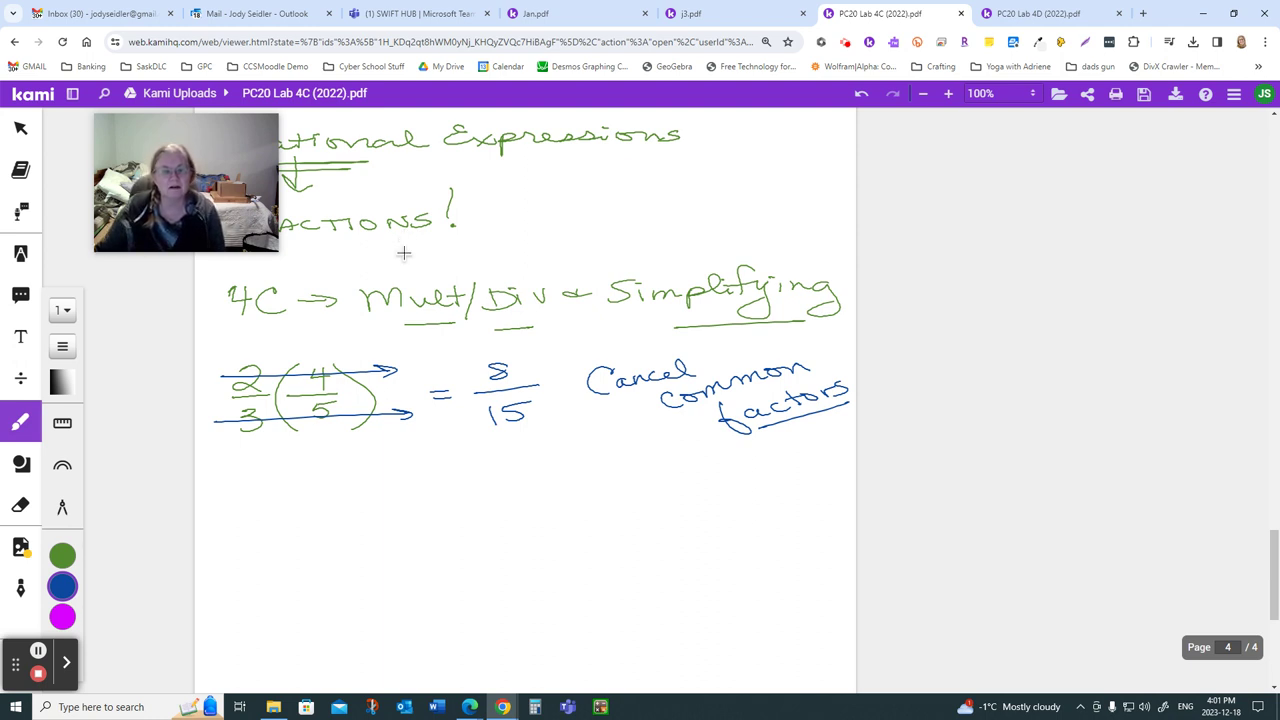
Write the new example (2/3)(5/6) in blue below the first one
scroll(403, 300, down, 3)
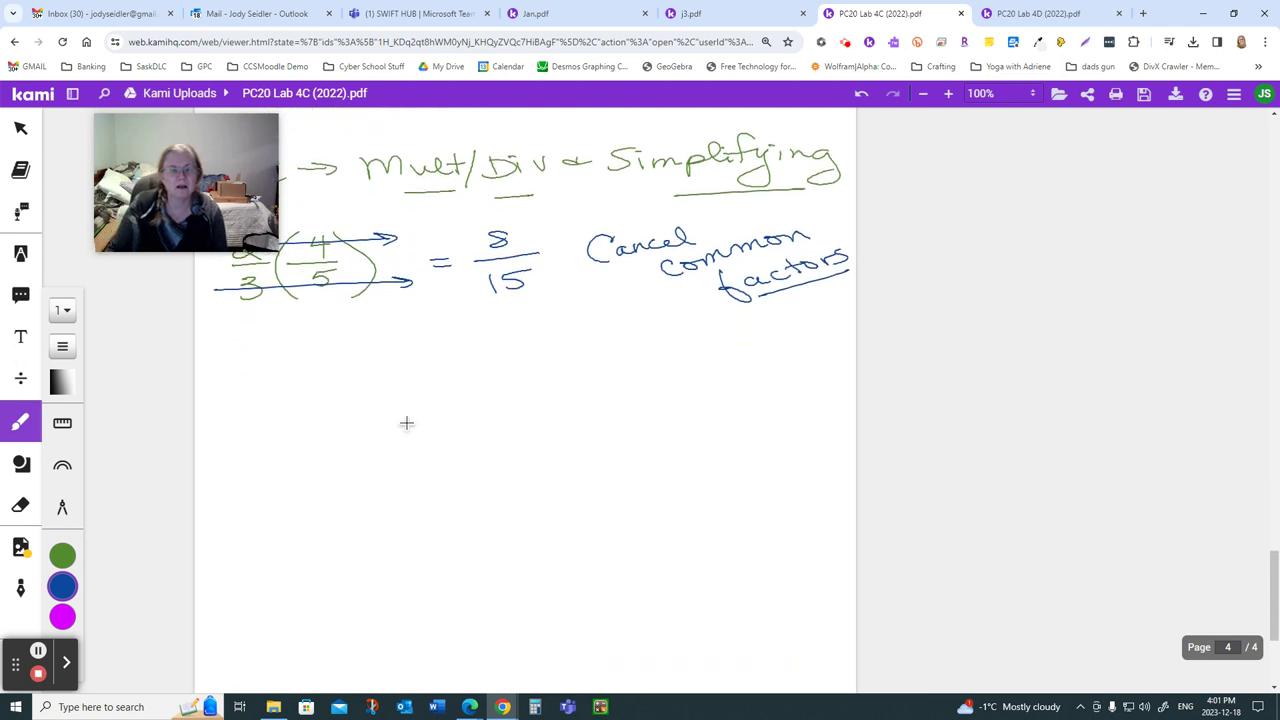
drag(234, 357, 273, 392)
mouse_move(237, 404)
mouse_down()
mouse_move(256, 412)
mouse_move(236, 423)
mouse_up()
drag(216, 362, 221, 428)
drag(266, 362, 266, 427)
drag(296, 362, 303, 424)
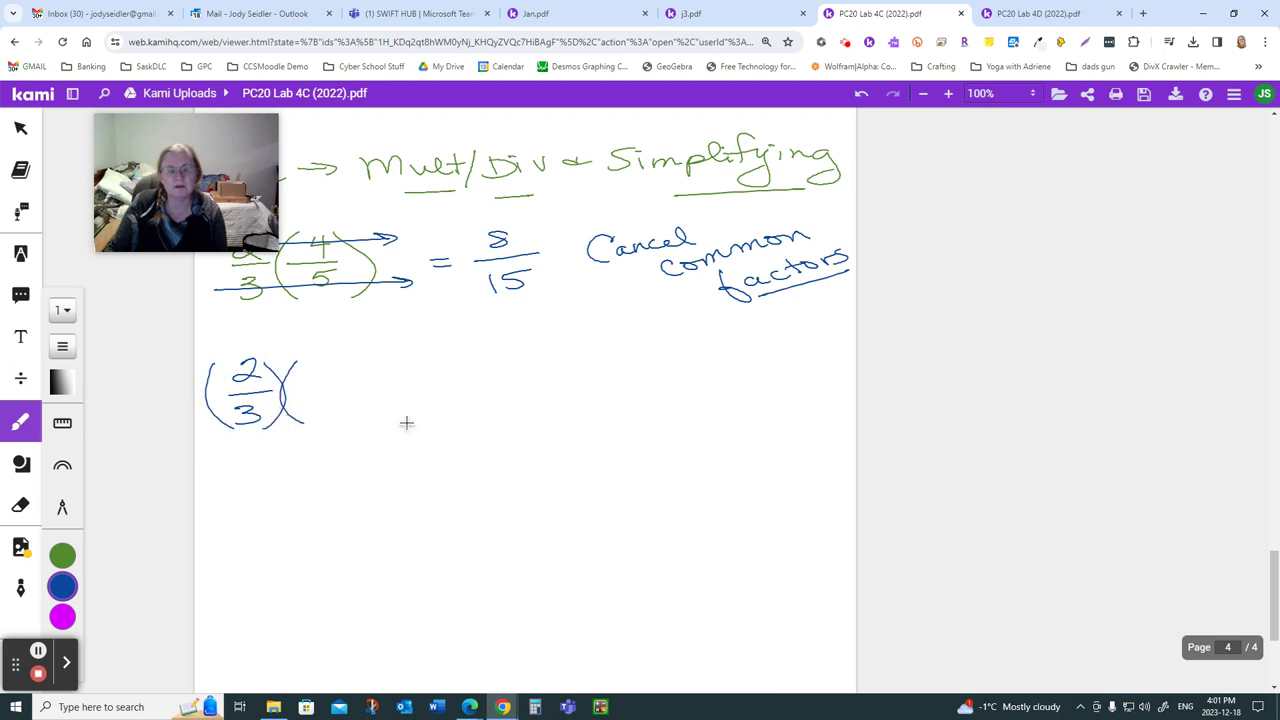
drag(320, 360, 316, 377)
mouse_move(322, 359)
mouse_down()
mouse_move(365, 382)
mouse_move(326, 397)
mouse_move(328, 410)
mouse_move(361, 359)
mouse_move(374, 425)
mouse_up()
drag(408, 383, 432, 392)
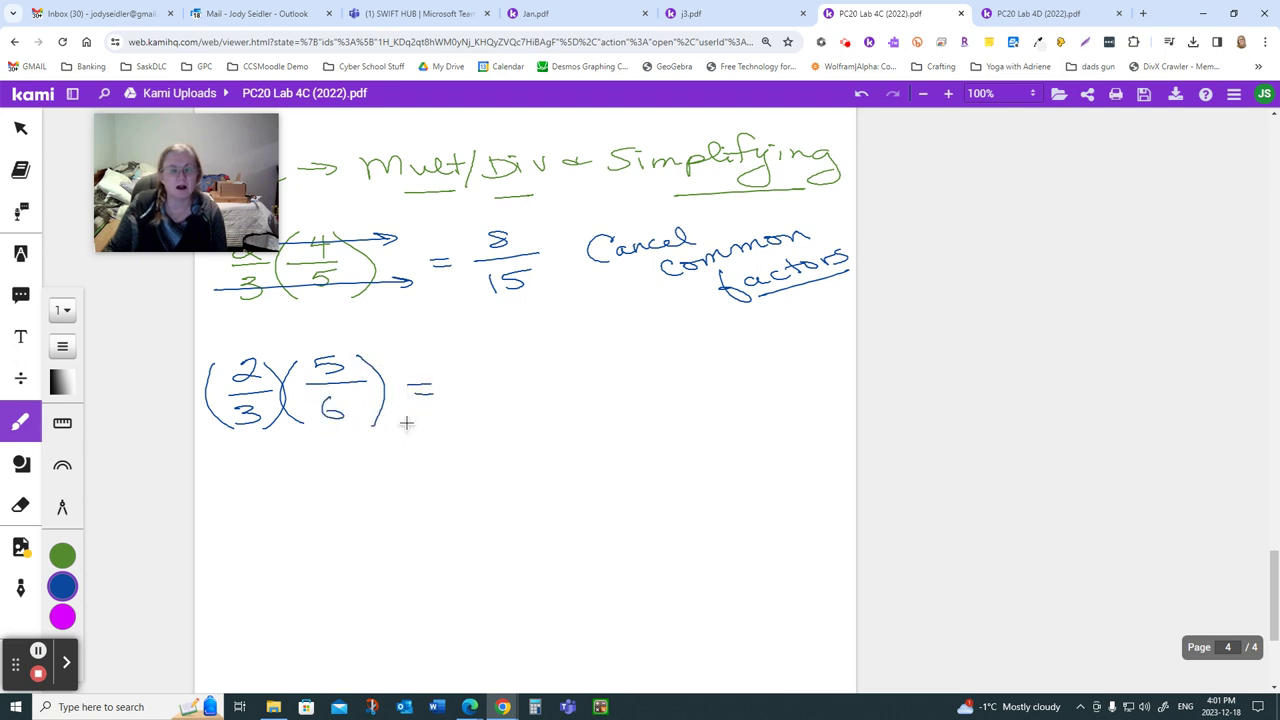
Continue with = 10/18, divide top and bottom by 2, and write = 5/9
mouse_move(485, 352)
mouse_down()
mouse_move(487, 370)
mouse_move(510, 356)
mouse_move(540, 382)
mouse_move(487, 418)
mouse_up()
mouse_move(514, 401)
mouse_down()
mouse_move(503, 403)
mouse_move(582, 387)
mouse_up()
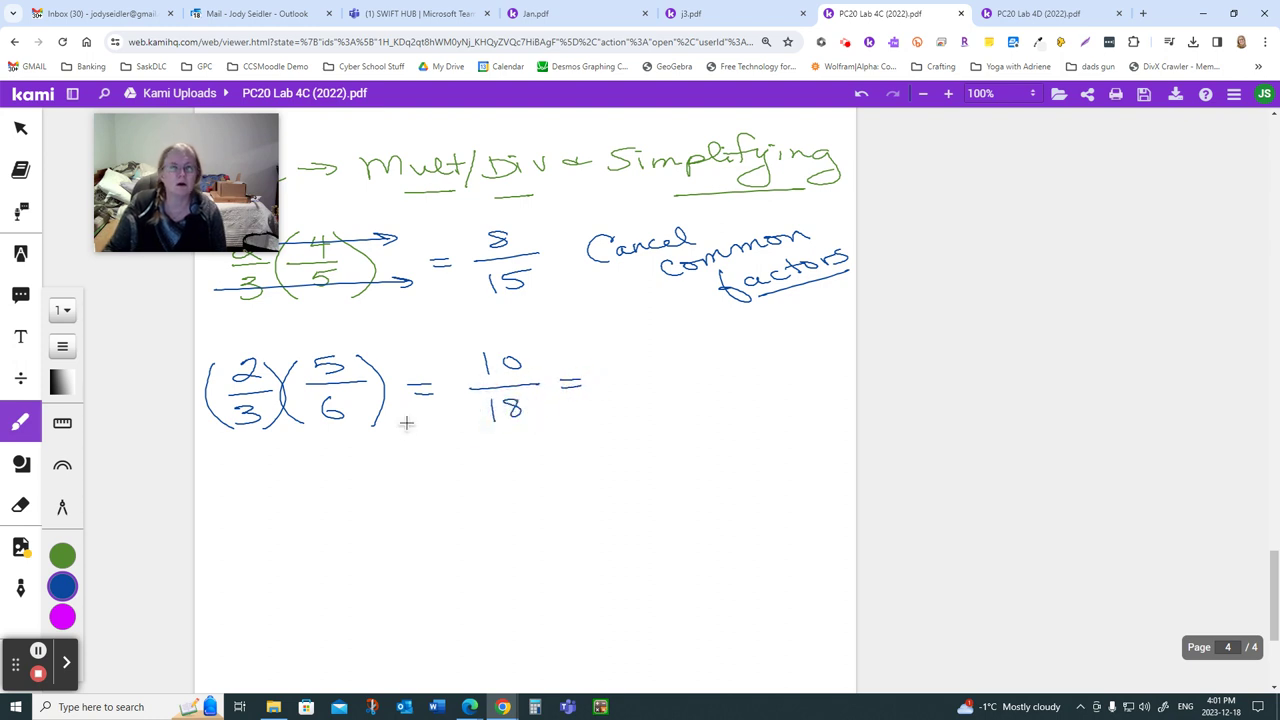
drag(530, 348, 577, 349)
click(540, 339)
click(545, 353)
click(546, 420)
drag(533, 410, 590, 413)
mouse_move(649, 350)
mouse_down()
mouse_move(646, 369)
mouse_move(669, 352)
mouse_move(680, 377)
mouse_move(657, 415)
mouse_up()
Arrow down to 2(5)/2(9), cross out the common 2s, and write = 5/9
mouse_move(463, 412)
mouse_down()
mouse_move(389, 487)
mouse_move(444, 500)
mouse_up()
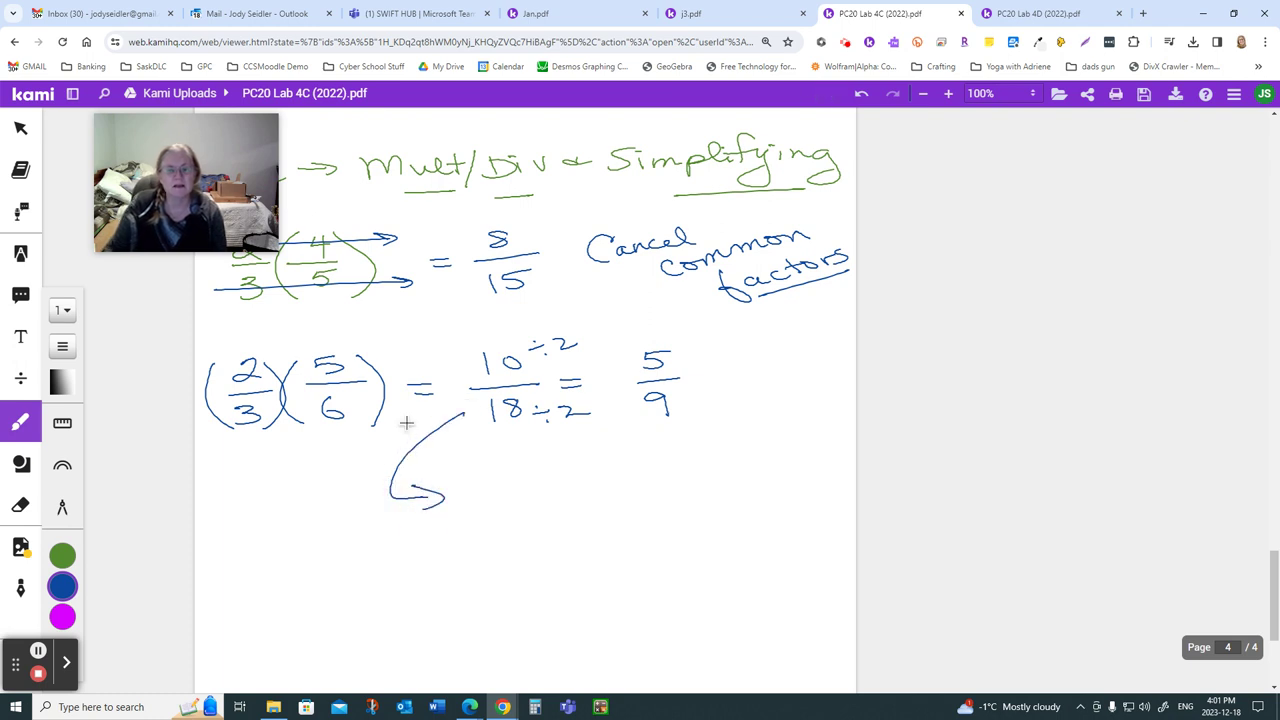
drag(490, 470, 522, 488)
mouse_move(548, 470)
mouse_down()
mouse_move(532, 486)
mouse_move(566, 488)
mouse_up()
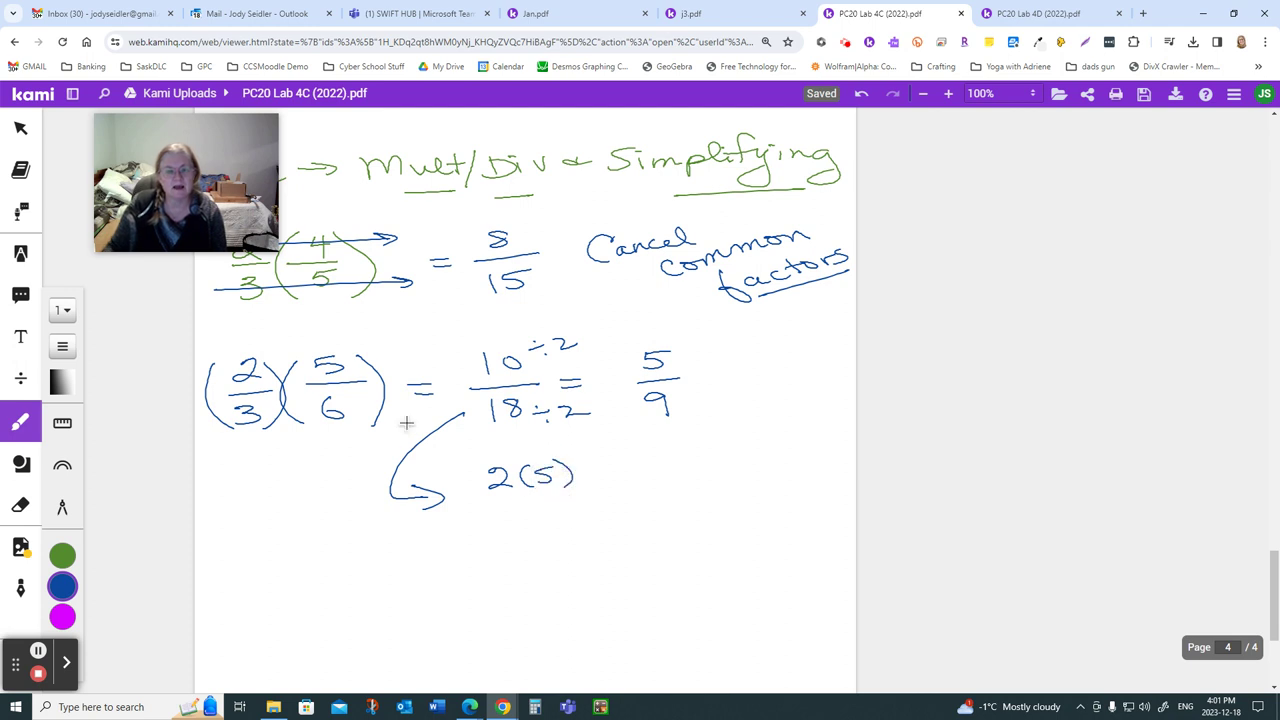
drag(480, 503, 576, 500)
drag(494, 526, 532, 545)
mouse_move(548, 522)
mouse_down()
mouse_move(563, 523)
mouse_move(552, 545)
mouse_up()
drag(577, 516, 580, 545)
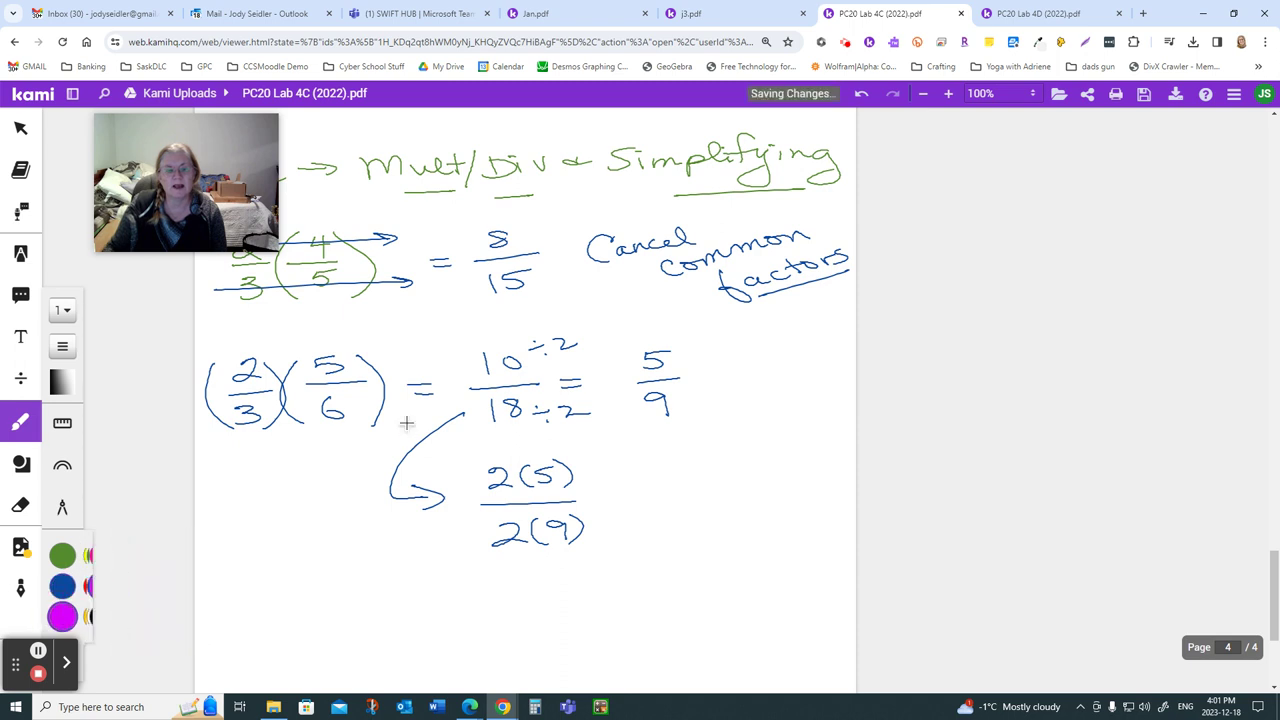
drag(468, 506, 520, 462)
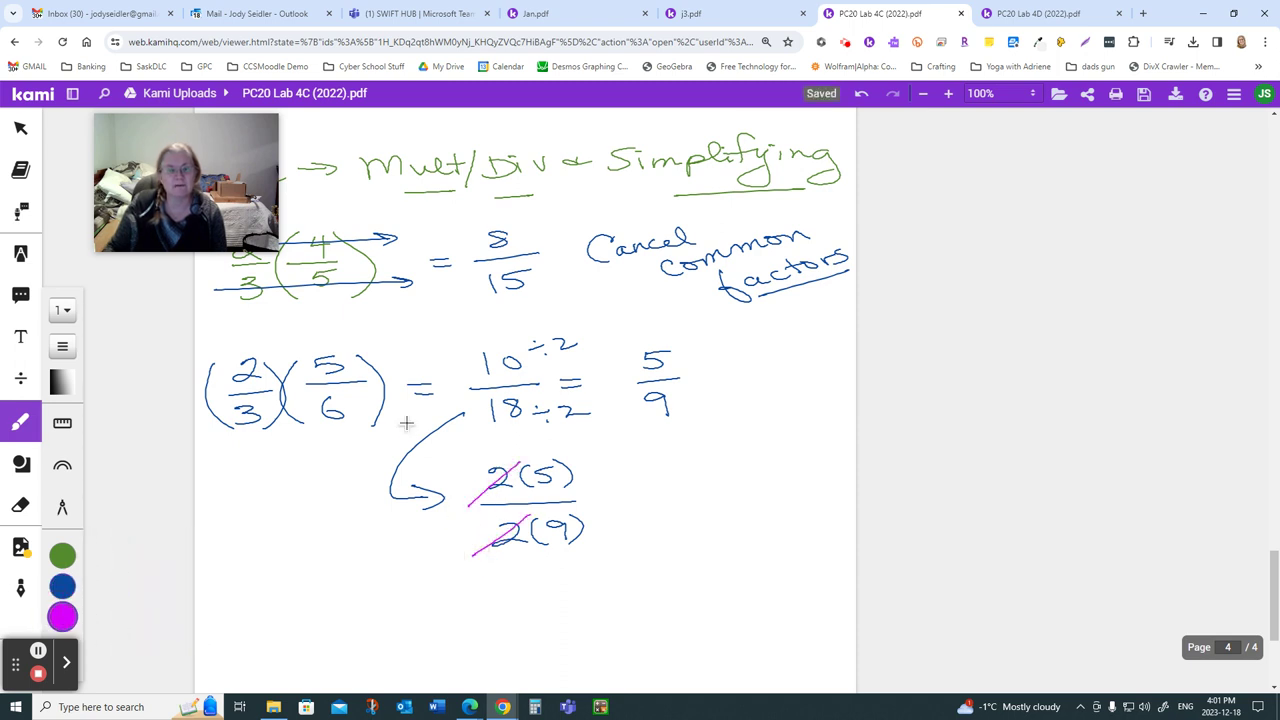
drag(608, 490, 634, 497)
mouse_move(657, 461)
mouse_down()
mouse_move(652, 482)
mouse_move(684, 460)
mouse_move(681, 530)
mouse_up()
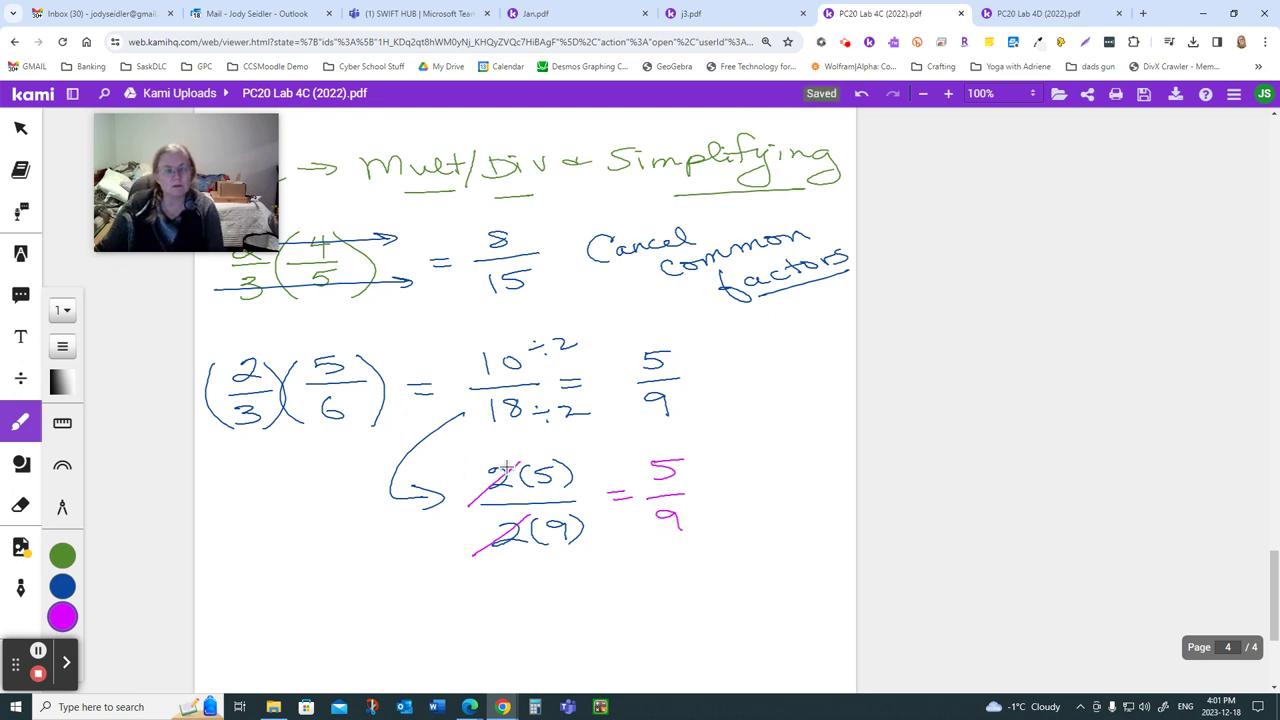
scroll(508, 472, down, 1)
scroll(500, 472, down, 3)
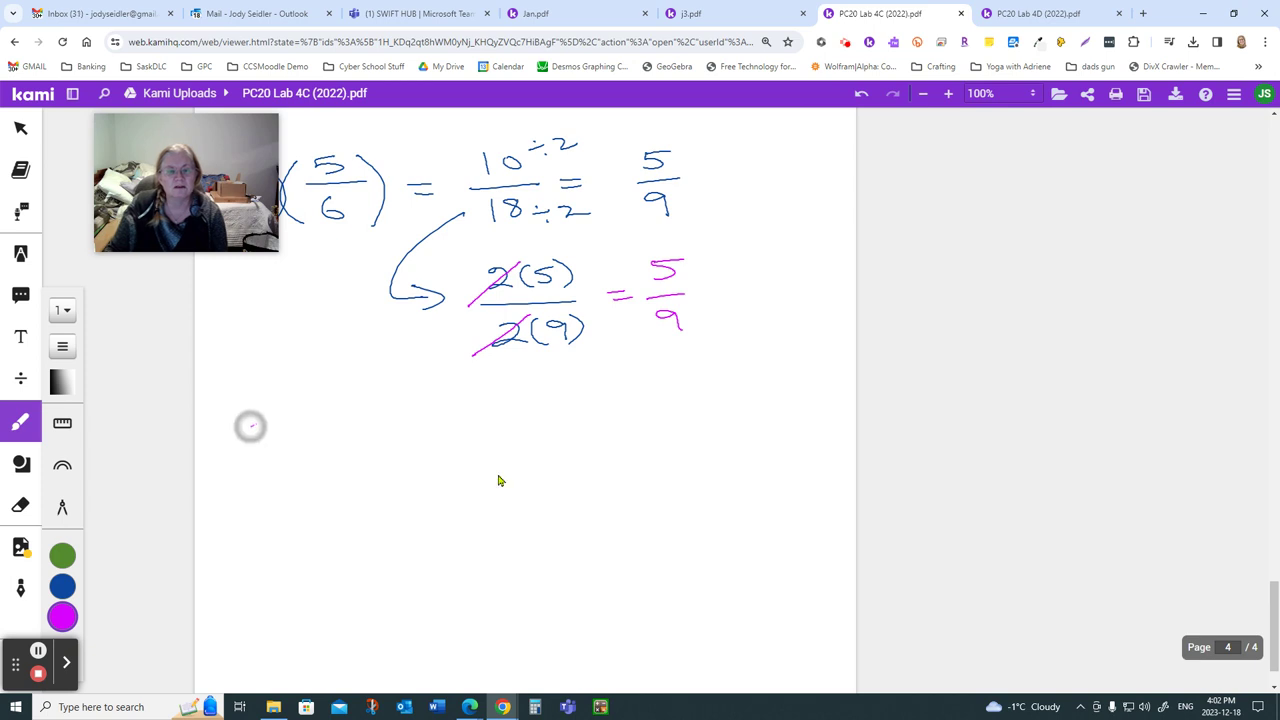
Write 2/3 ÷ 4/5 with the note 'mult by reciprocal', underlining reciprocal
mouse_move(247, 428)
mouse_down()
mouse_move(258, 485)
mouse_move(323, 449)
mouse_move(315, 435)
mouse_move(318, 461)
mouse_move(372, 434)
mouse_up()
click(314, 438)
click(316, 460)
mouse_move(366, 422)
mouse_down()
mouse_move(383, 453)
mouse_move(370, 481)
mouse_up()
drag(366, 460, 384, 460)
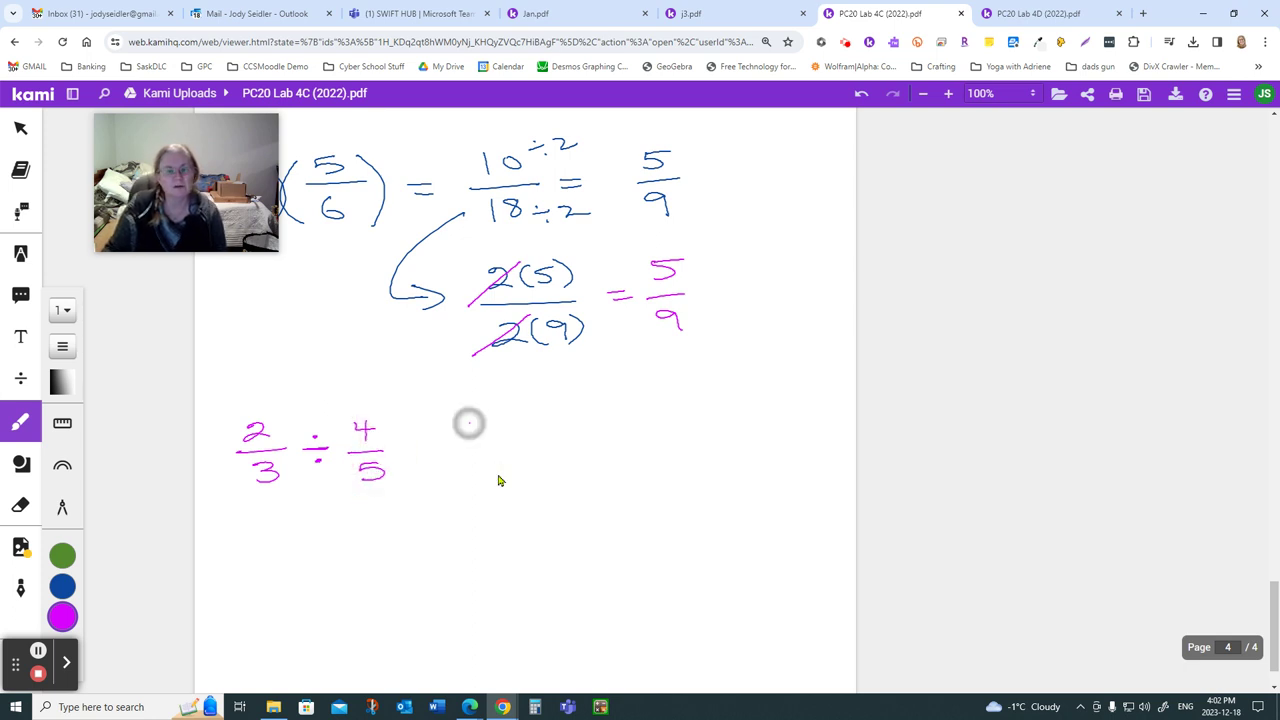
drag(469, 438, 534, 438)
mouse_move(525, 425)
mouse_down()
mouse_move(581, 414)
mouse_move(615, 430)
mouse_move(612, 454)
mouse_move(672, 415)
mouse_move(718, 422)
mouse_move(714, 402)
mouse_move(731, 429)
mouse_move(818, 424)
mouse_up()
drag(836, 395, 834, 425)
drag(658, 432, 840, 422)
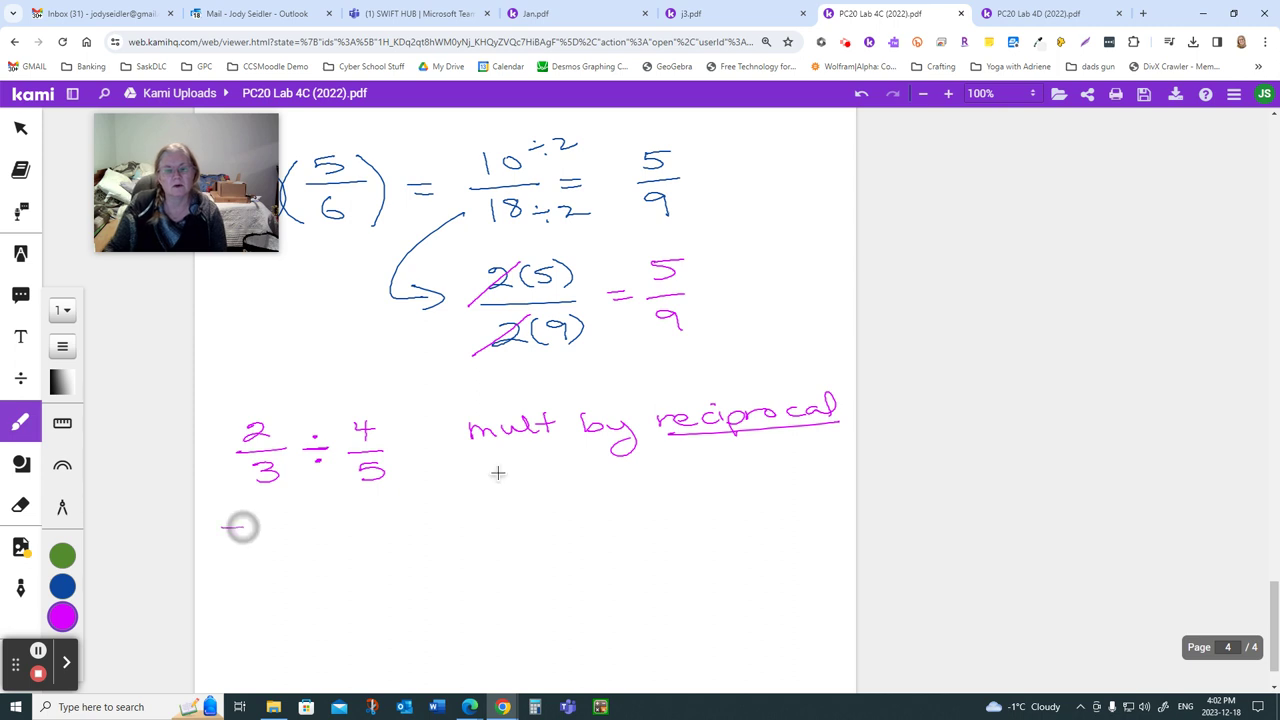
Rewrite the problem on the next line as = 2/3(5/4)
drag(222, 526, 248, 524)
mouse_move(224, 536)
mouse_down()
mouse_move(275, 525)
mouse_move(315, 543)
mouse_move(290, 569)
mouse_up()
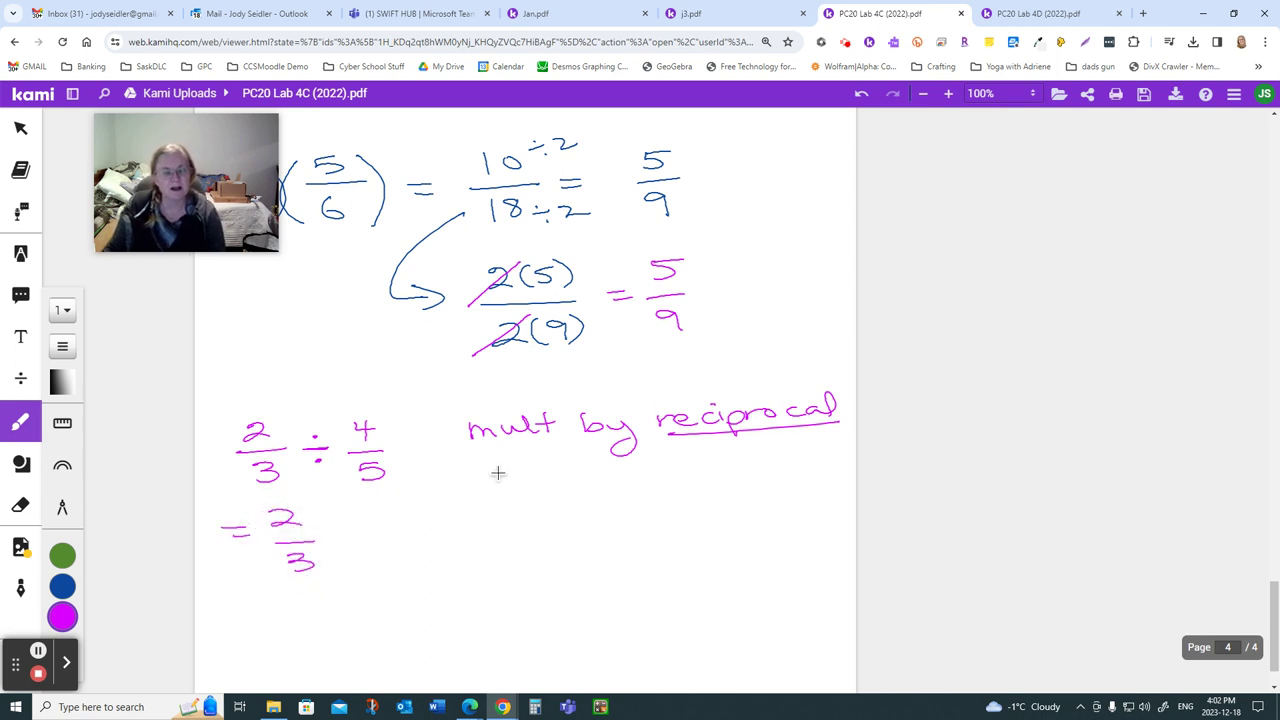
drag(339, 503, 354, 572)
drag(397, 501, 403, 567)
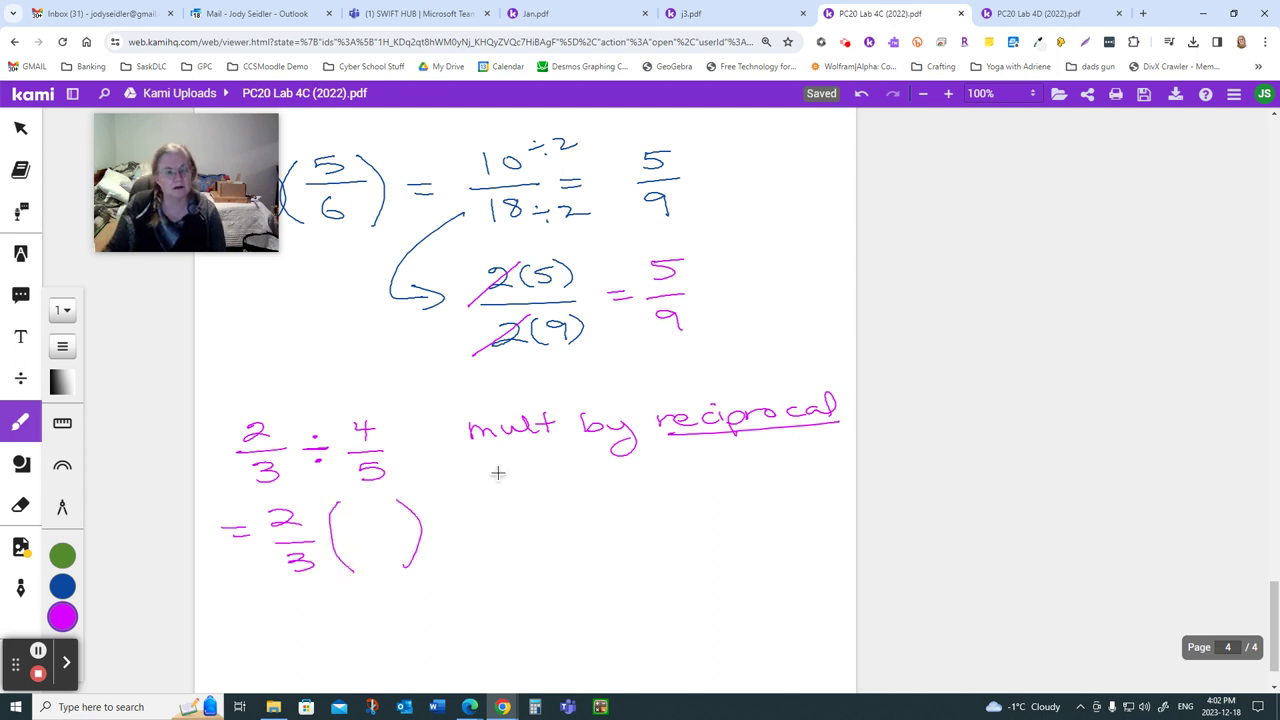
mouse_move(377, 507)
mouse_down()
mouse_move(352, 523)
mouse_move(393, 535)
mouse_move(391, 555)
mouse_up()
drag(381, 545, 379, 568)
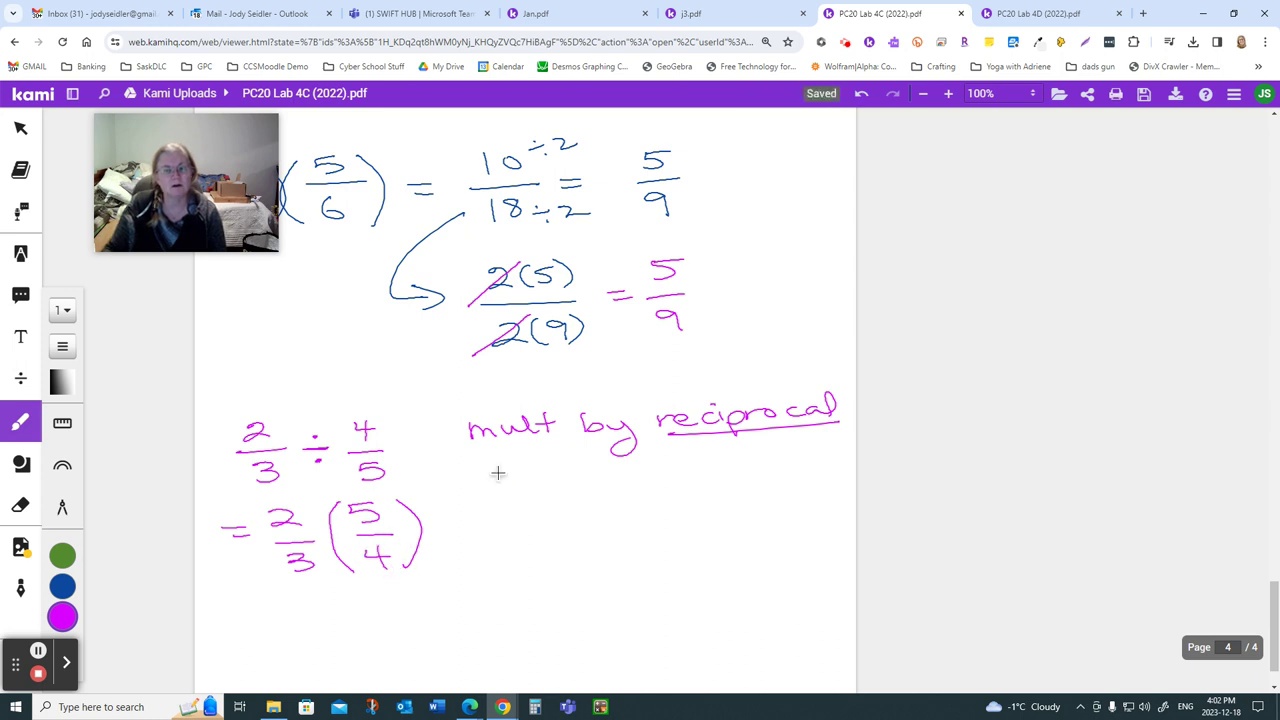
Under 'reciprocal', show 4/5 crossed out and flipped to 5/4
mouse_move(721, 457)
mouse_down()
mouse_move(736, 480)
mouse_move(721, 499)
mouse_up()
mouse_move(698, 439)
mouse_down()
mouse_move(699, 452)
mouse_move(748, 437)
mouse_move(772, 464)
mouse_up()
drag(760, 471, 814, 478)
drag(812, 481, 820, 482)
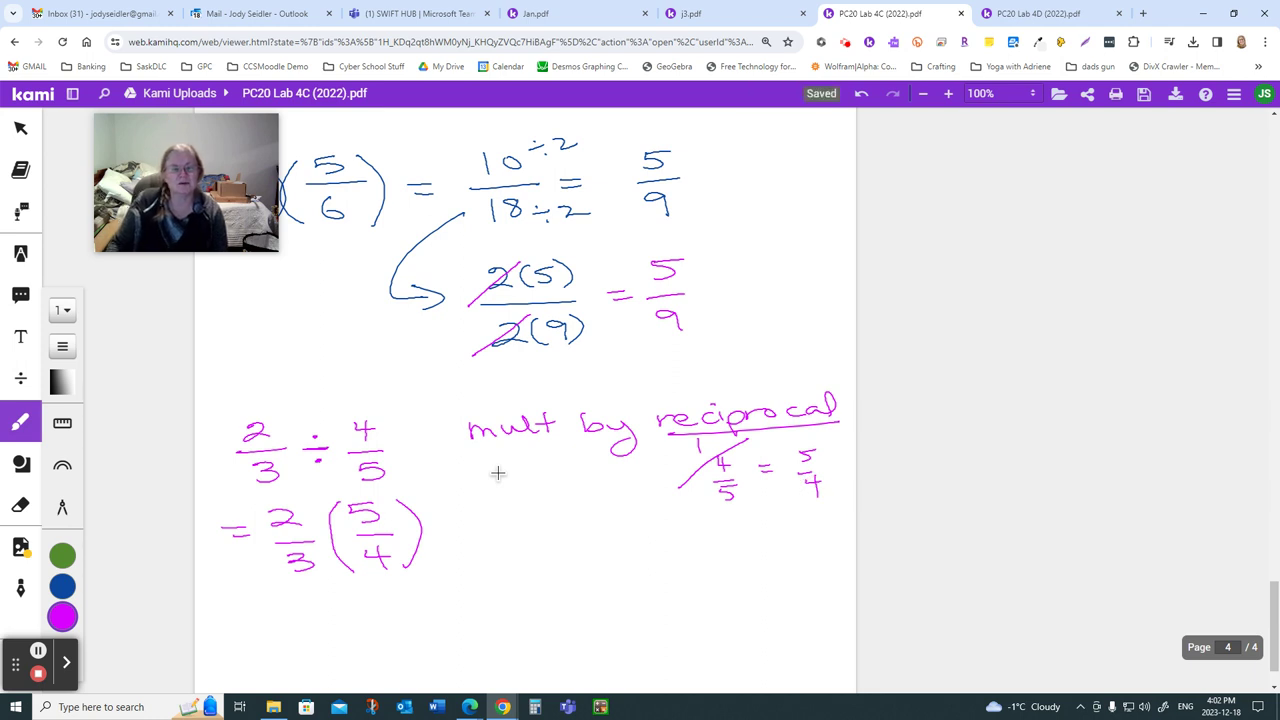
Simplify to = 10/12 = 2(5)/2(6), cancel the 2s, and finish with = 5/6
drag(434, 520, 451, 518)
mouse_move(435, 527)
mouse_down()
mouse_move(510, 511)
mouse_move(527, 527)
mouse_move(482, 547)
mouse_move(526, 559)
mouse_up()
drag(440, 607, 508, 602)
mouse_move(529, 584)
mouse_down()
mouse_move(523, 600)
mouse_move(546, 580)
mouse_up()
drag(561, 576, 563, 600)
drag(478, 610, 587, 607)
mouse_move(497, 630)
mouse_down()
mouse_move(517, 648)
mouse_move(586, 648)
mouse_up()
mouse_move(499, 587)
mouse_down()
mouse_move(481, 630)
mouse_move(491, 664)
mouse_up()
drag(624, 609, 642, 608)
mouse_move(681, 575)
mouse_down()
mouse_move(678, 600)
mouse_move(707, 572)
mouse_up()
mouse_move(663, 610)
mouse_down()
mouse_move(725, 609)
mouse_move(686, 632)
mouse_up()
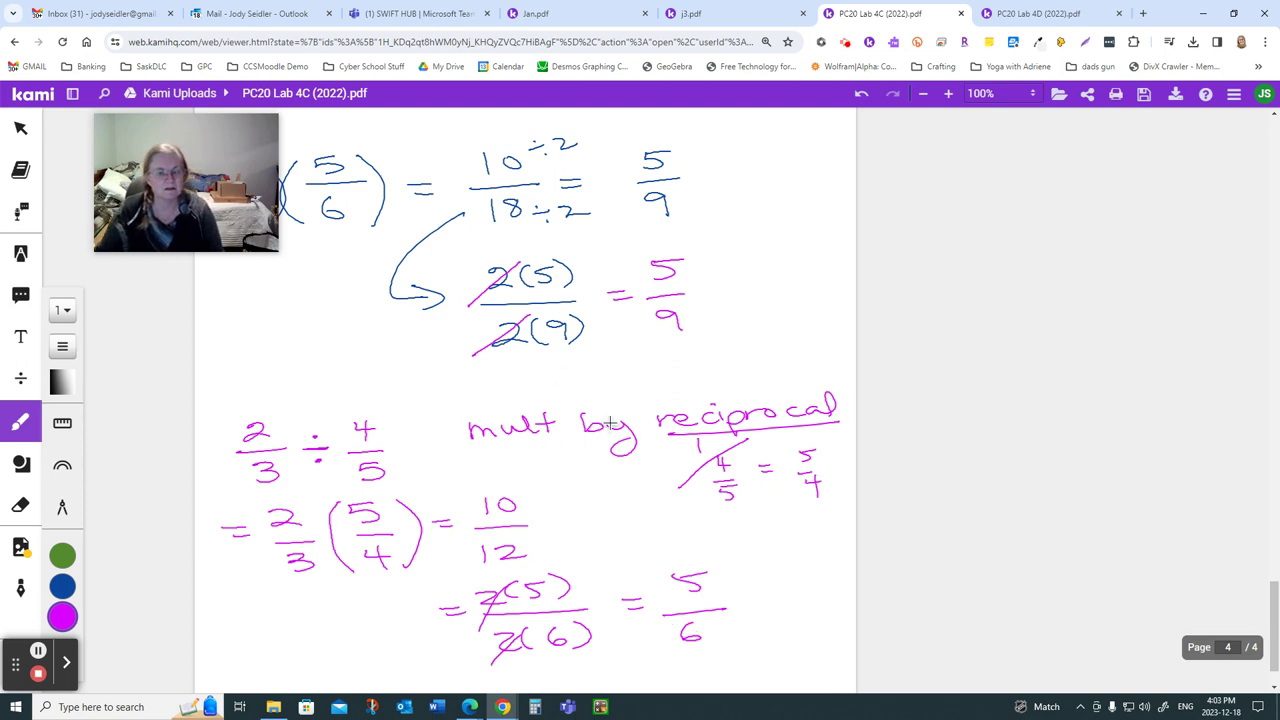
Back on page 1, underline 'Rational' in the title and undo a stray loop around 1a
scroll(649, 440, down, 2)
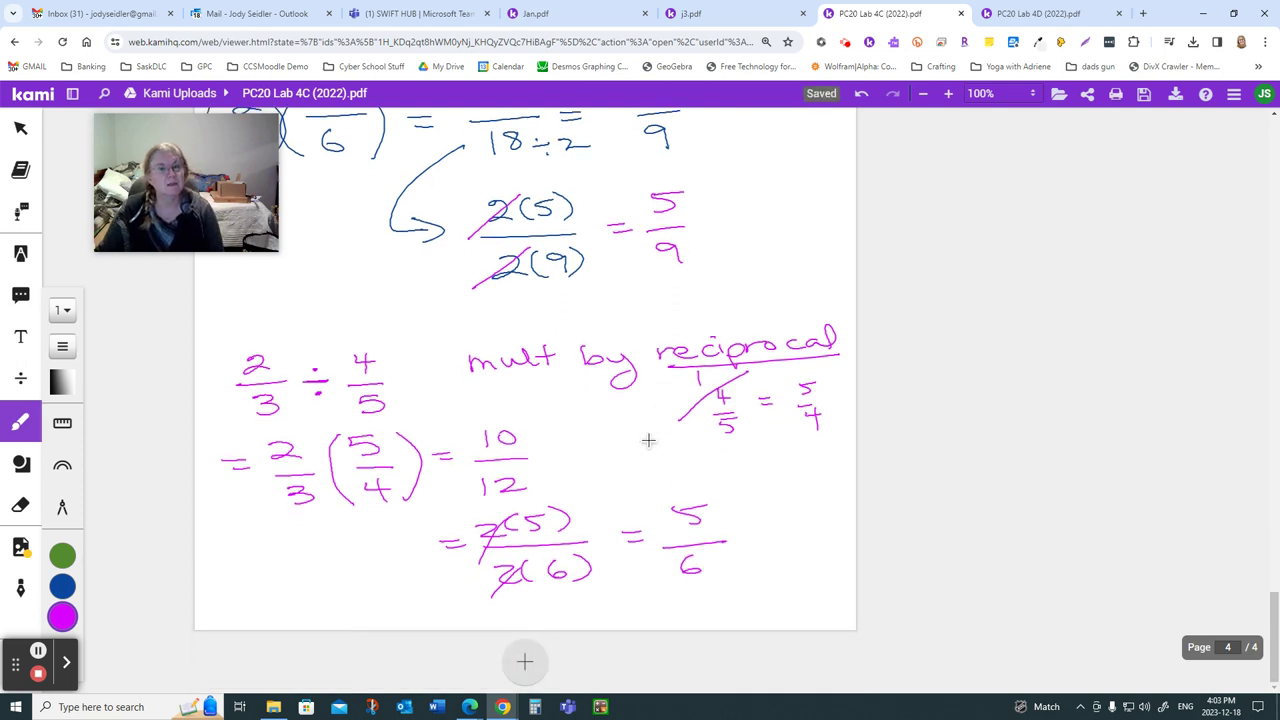
scroll(649, 440, up, 20)
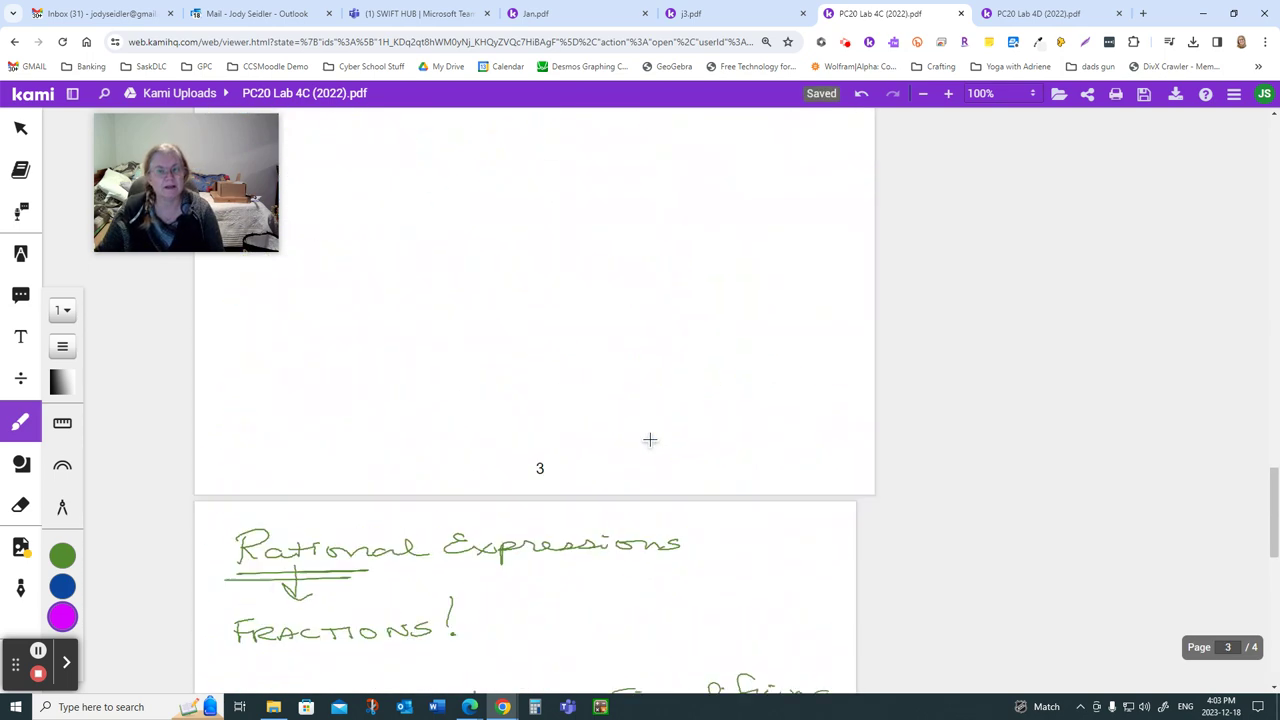
scroll(649, 440, up, 8)
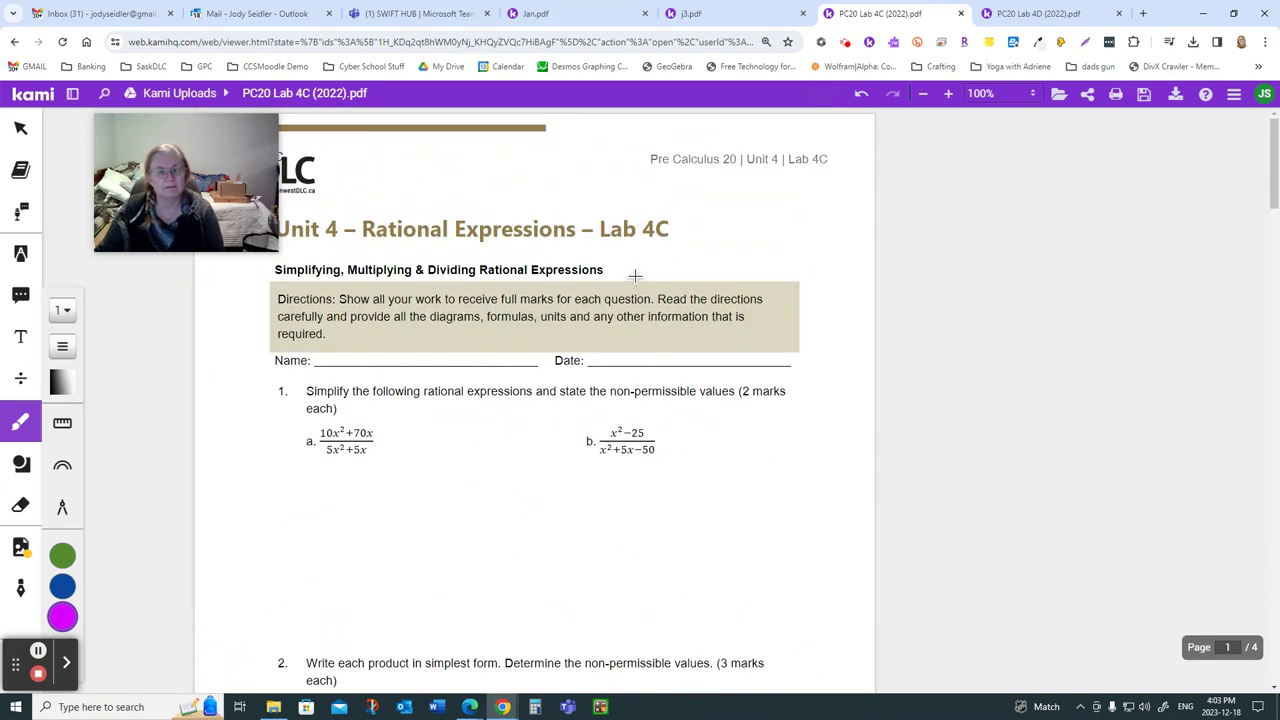
drag(362, 246, 430, 246)
mouse_move(374, 413)
mouse_down()
mouse_move(295, 430)
mouse_move(372, 472)
mouse_move(325, 388)
mouse_up()
scroll(359, 638, down, 3)
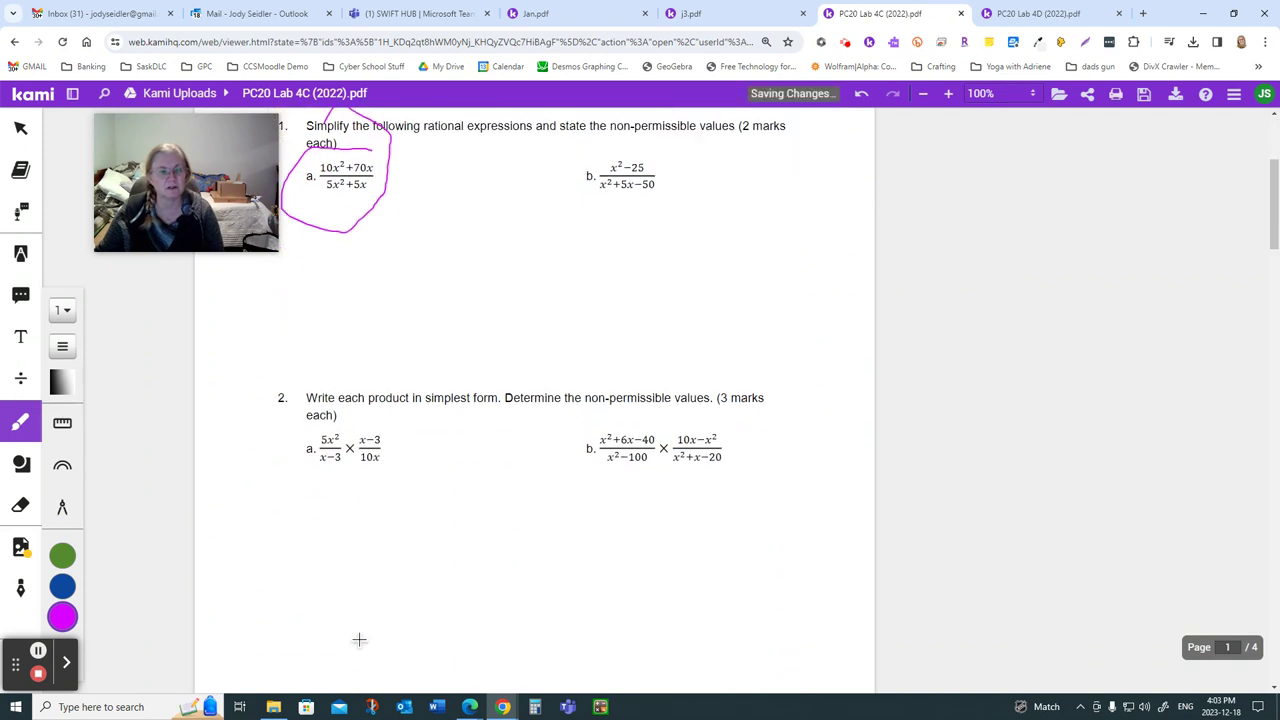
scroll(364, 641, up, 2)
key(ctrl+z)
Write a circled 1 and 'Factor.' beside the page header
scroll(471, 557, up, 1)
scroll(486, 645, up, 1)
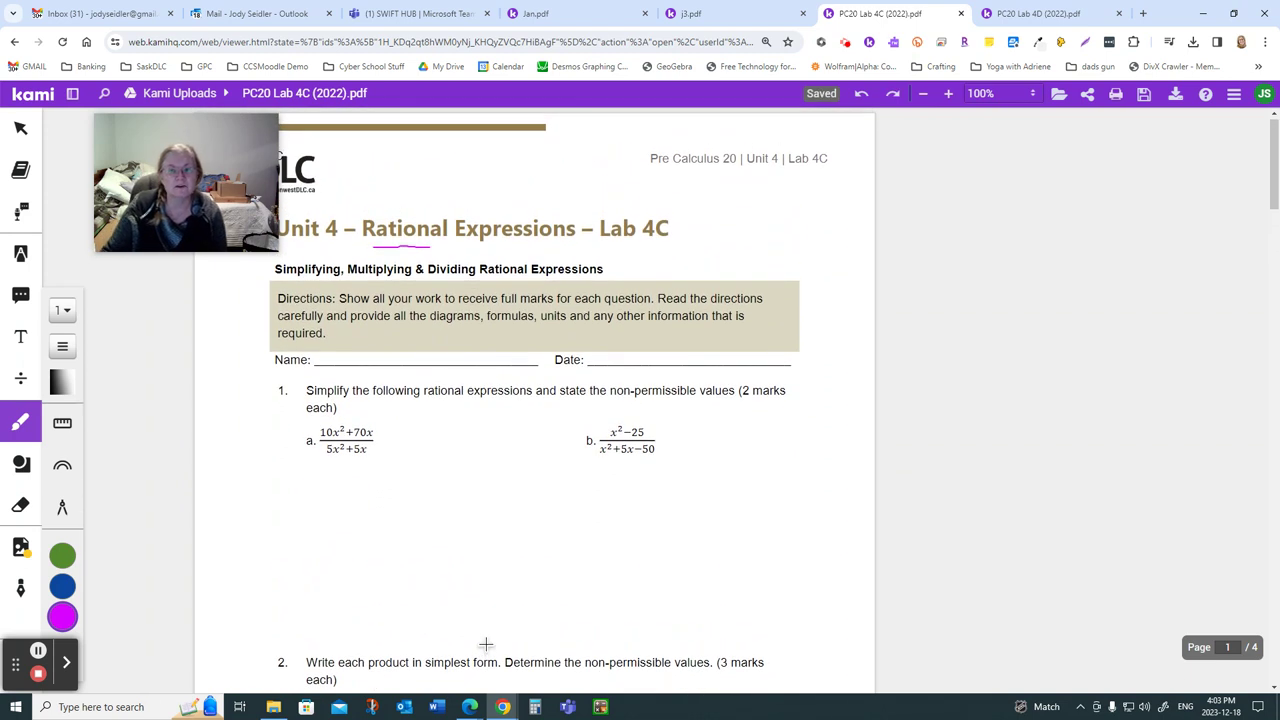
mouse_move(671, 183)
mouse_down()
mouse_move(673, 197)
mouse_move(667, 184)
mouse_move(772, 182)
mouse_up()
drag(790, 186, 790, 187)
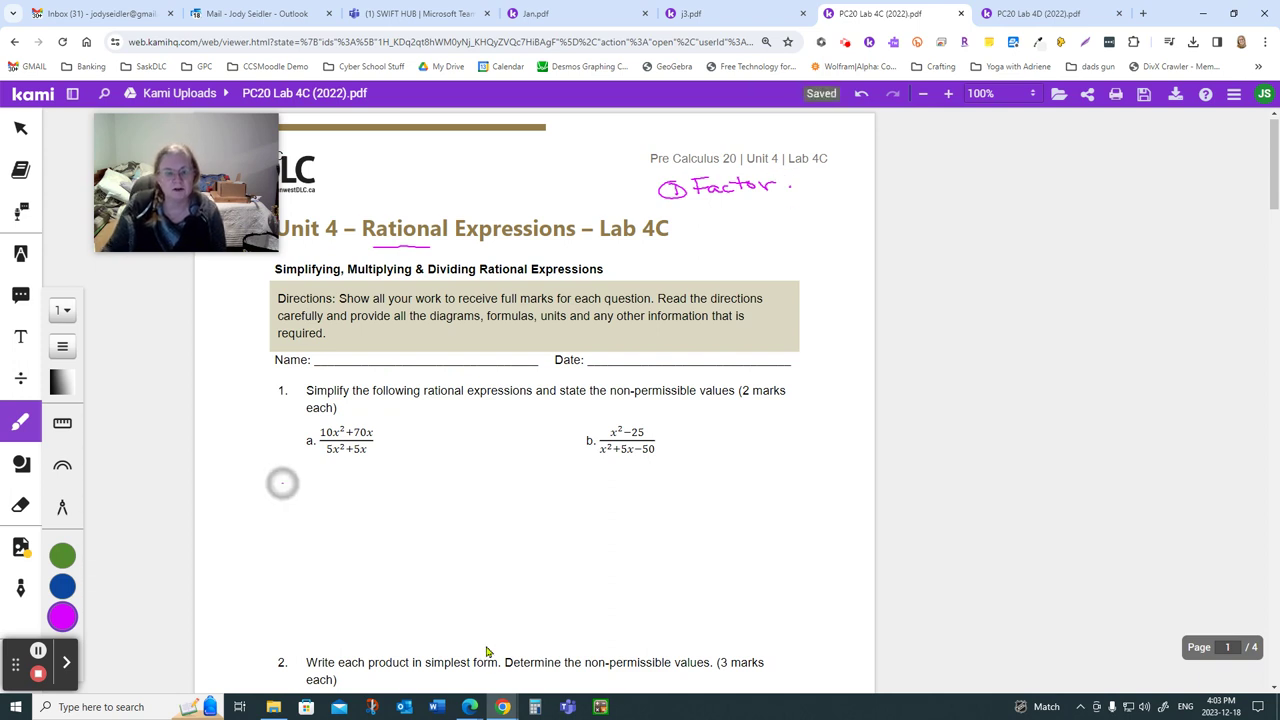
Under 1a, write '= 10x(x+7)' with a fraction bar beneath it
drag(282, 483, 298, 483)
drag(283, 489, 298, 489)
mouse_move(384, 426)
mouse_down()
mouse_move(356, 421)
mouse_move(382, 425)
mouse_up()
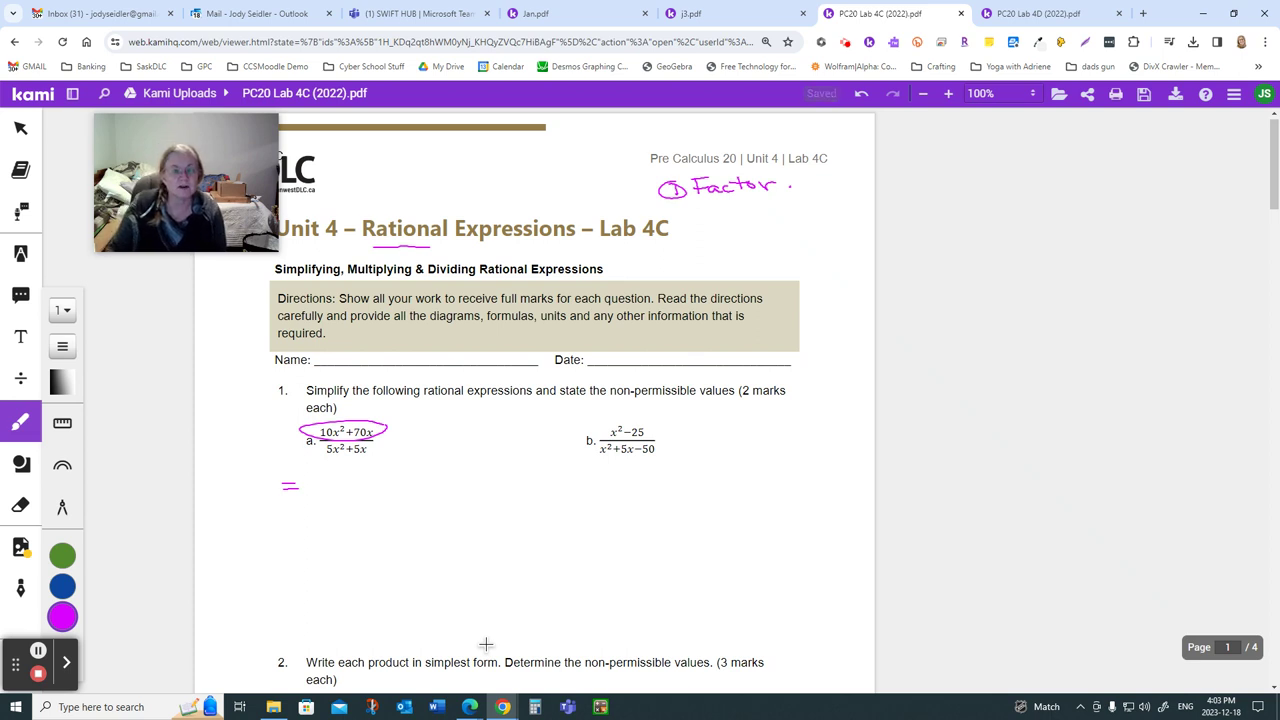
mouse_move(315, 476)
mouse_down()
mouse_move(316, 490)
mouse_move(329, 477)
mouse_move(354, 489)
mouse_up()
mouse_move(354, 477)
mouse_down()
mouse_move(342, 490)
mouse_move(390, 488)
mouse_move(373, 489)
mouse_up()
mouse_move(400, 480)
mouse_down()
mouse_move(416, 479)
mouse_move(408, 489)
mouse_up()
drag(424, 466, 443, 484)
drag(310, 493, 470, 491)
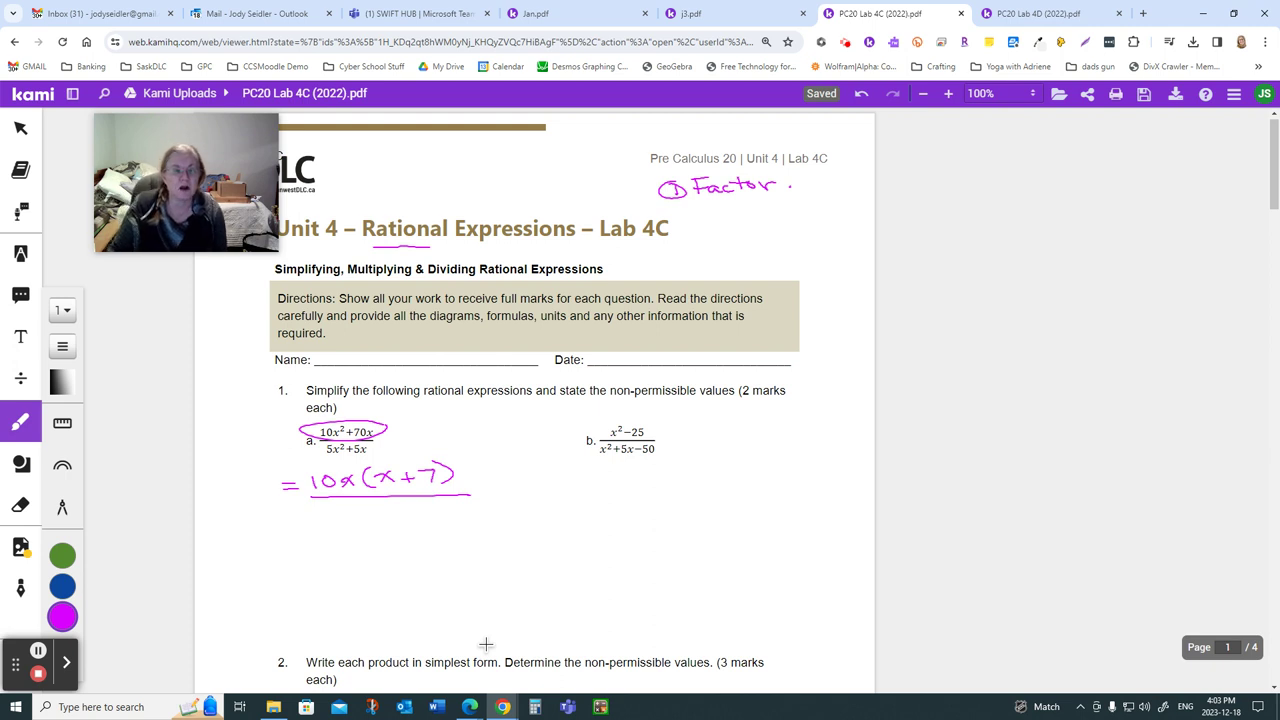
Write the denominator 5x(x+1) and erase the circle around the numerator
drag(322, 508, 315, 522)
mouse_move(318, 508)
mouse_down()
mouse_move(394, 522)
mouse_move(379, 522)
mouse_up()
drag(405, 515, 458, 522)
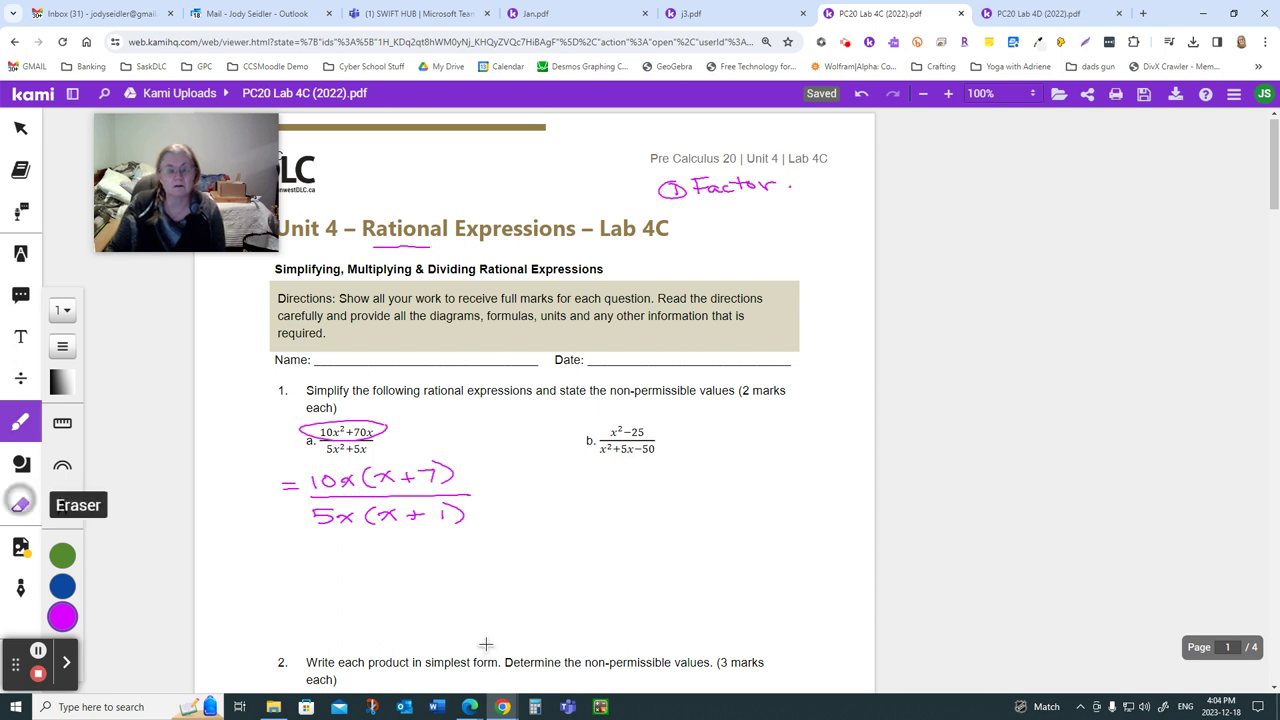
click(20, 505)
click(386, 430)
click(20, 420)
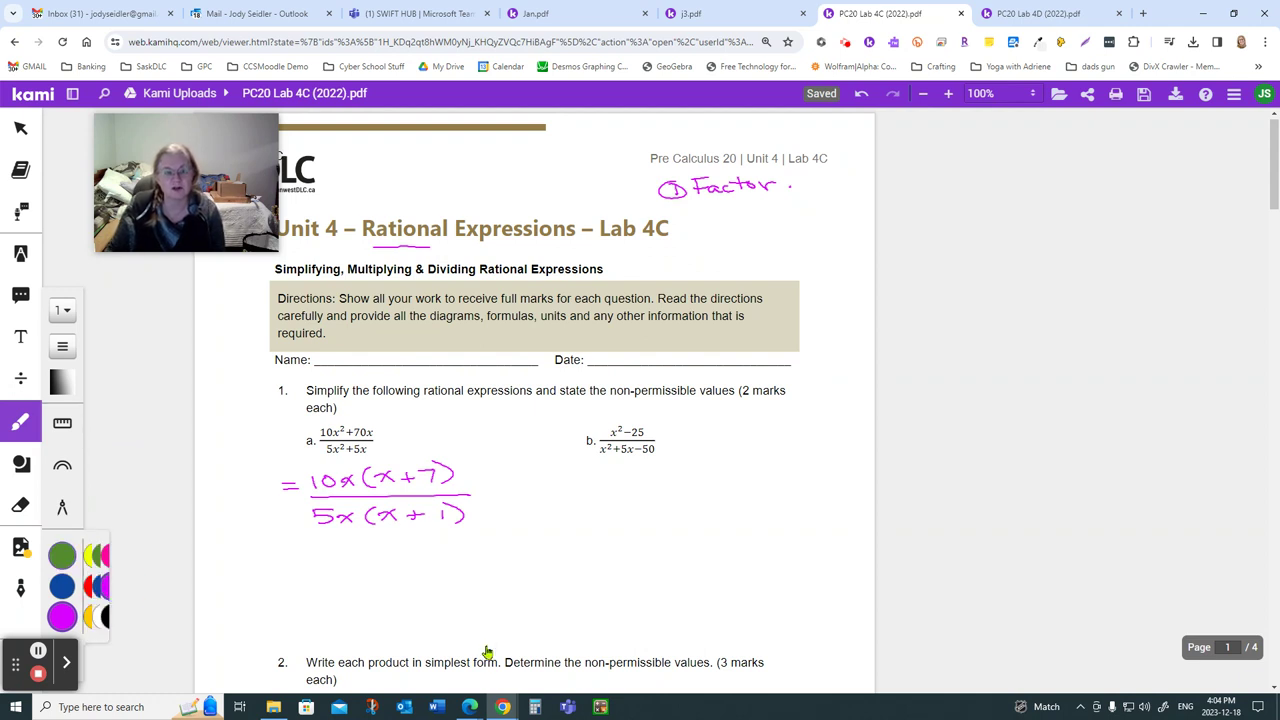
In blue, draw arrows from 1a to the factored form, undoing those under the denominator
click(62, 587)
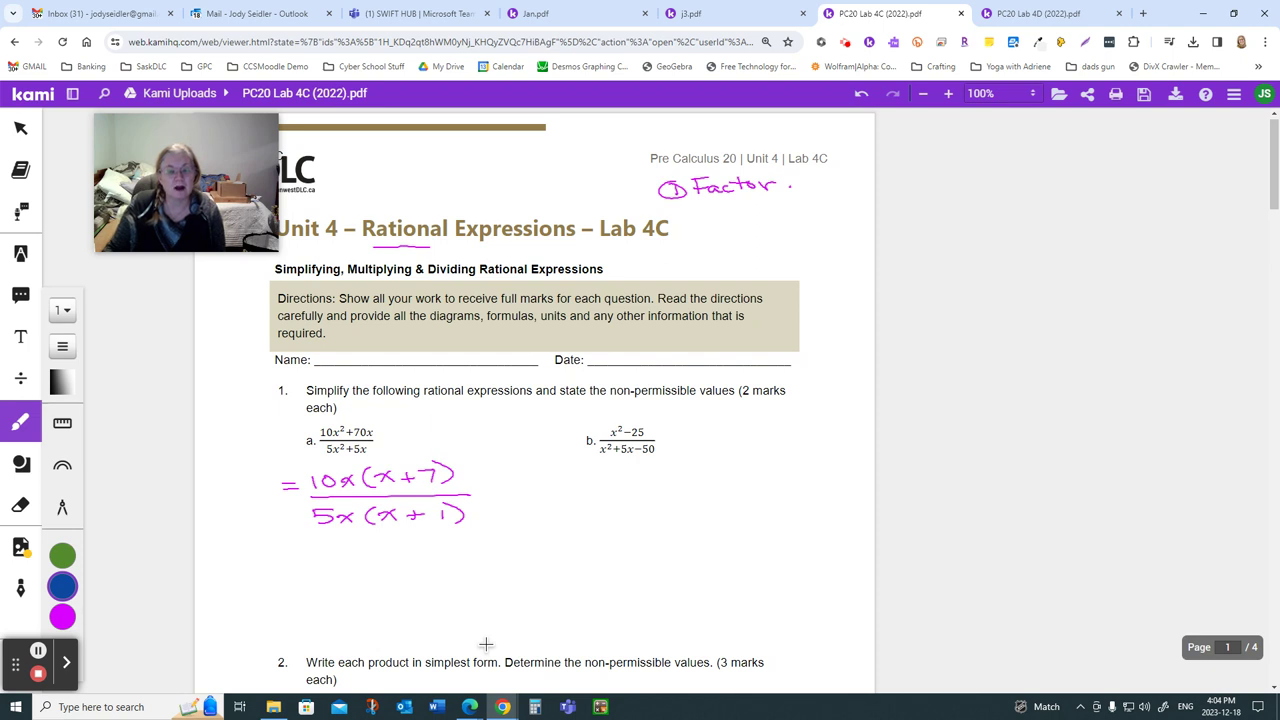
mouse_move(326, 446)
mouse_down()
mouse_move(312, 463)
mouse_move(345, 464)
mouse_up()
drag(401, 432, 405, 453)
drag(396, 445, 413, 446)
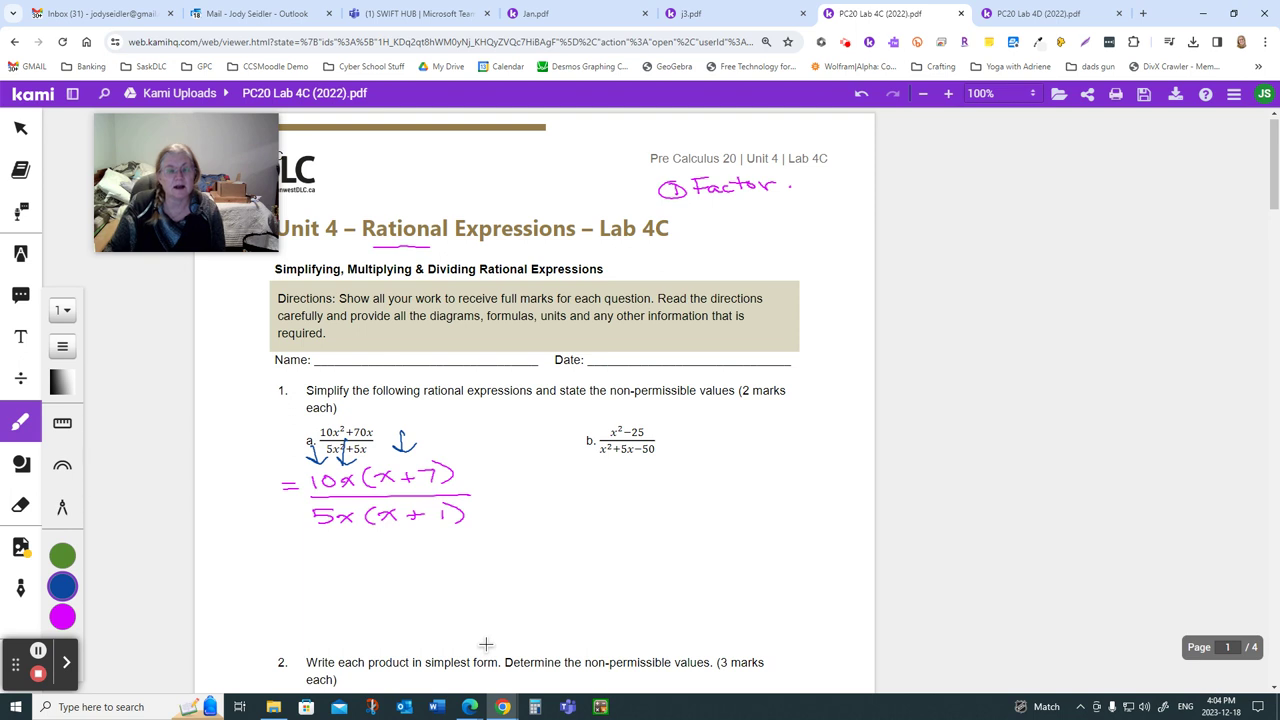
drag(326, 557, 326, 536)
drag(318, 545, 429, 544)
key(ctrl+z)
key(ctrl+z)
key(ctrl+z)
key(ctrl+z)
key(ctrl+z)
key(ctrl+z)
key(ctrl+z)
key(ctrl+z)
key(ctrl+z)
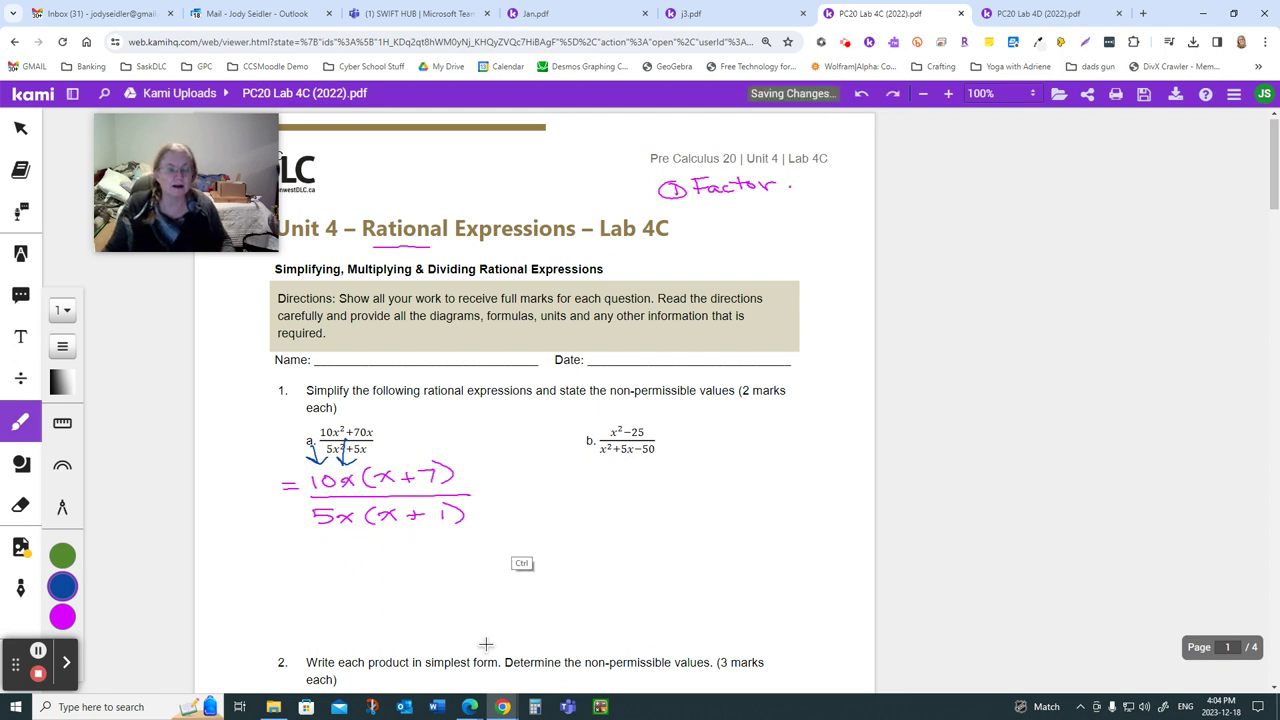
key(ctrl+z)
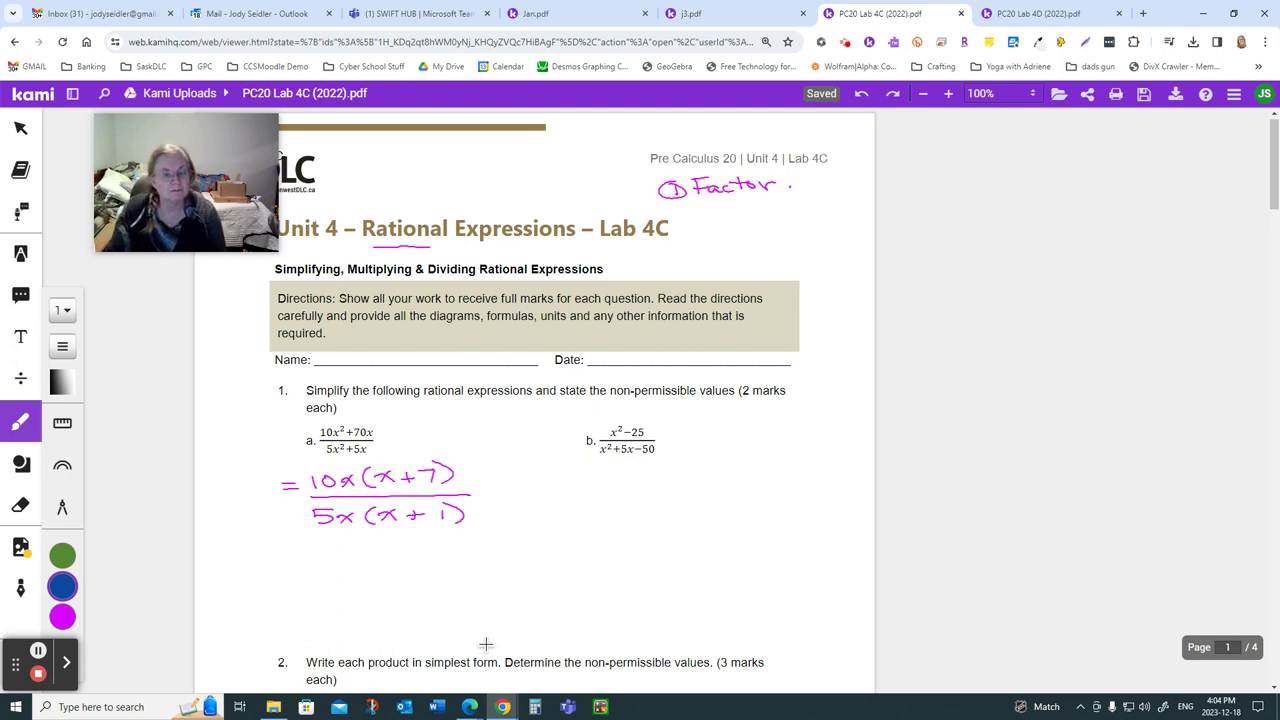
Try circling and cancelling the x's, undo those marks, then underline 'non-permissible values'
mouse_move(400, 464)
mouse_down()
mouse_move(380, 490)
mouse_move(406, 466)
mouse_up()
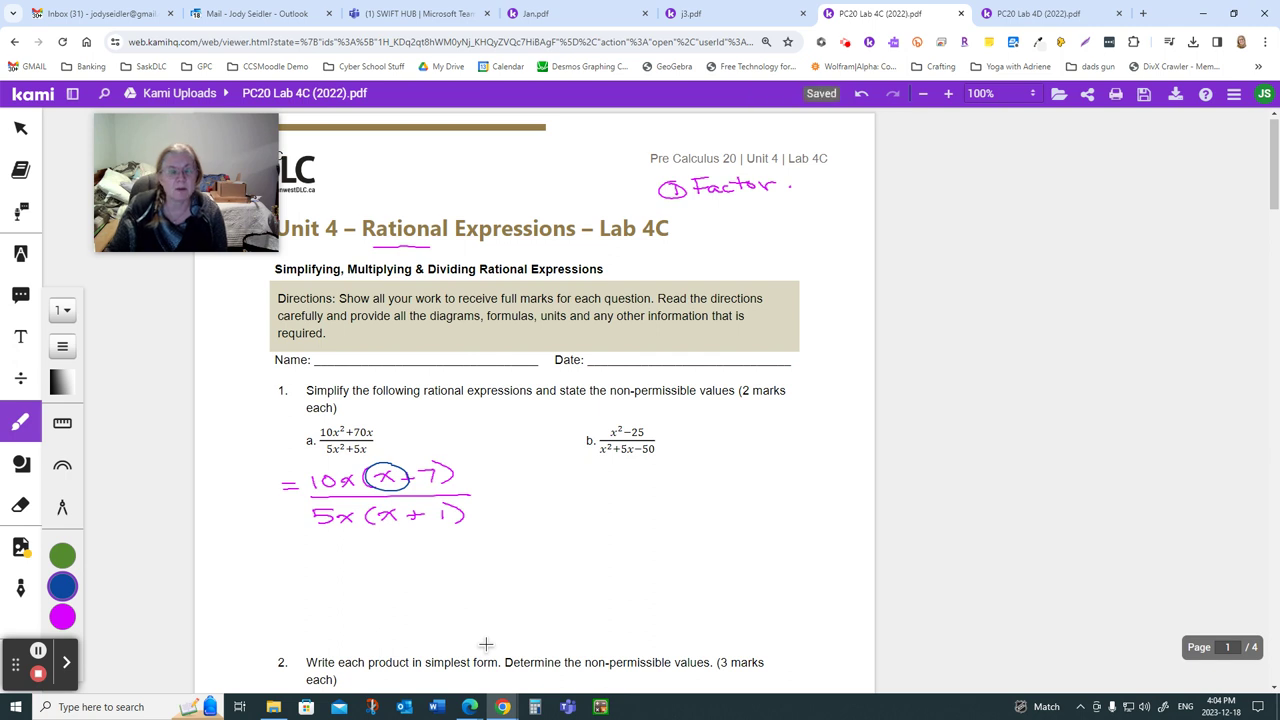
key(ctrl+z)
drag(362, 461, 333, 500)
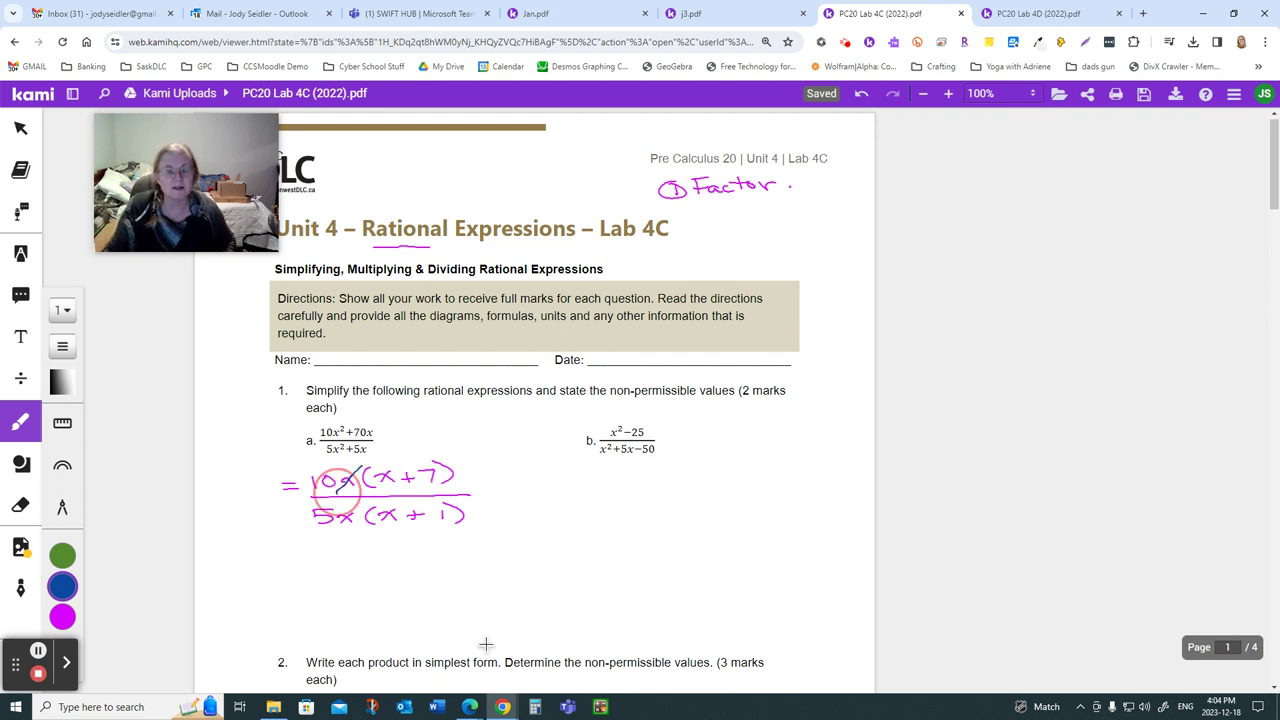
drag(358, 503, 338, 527)
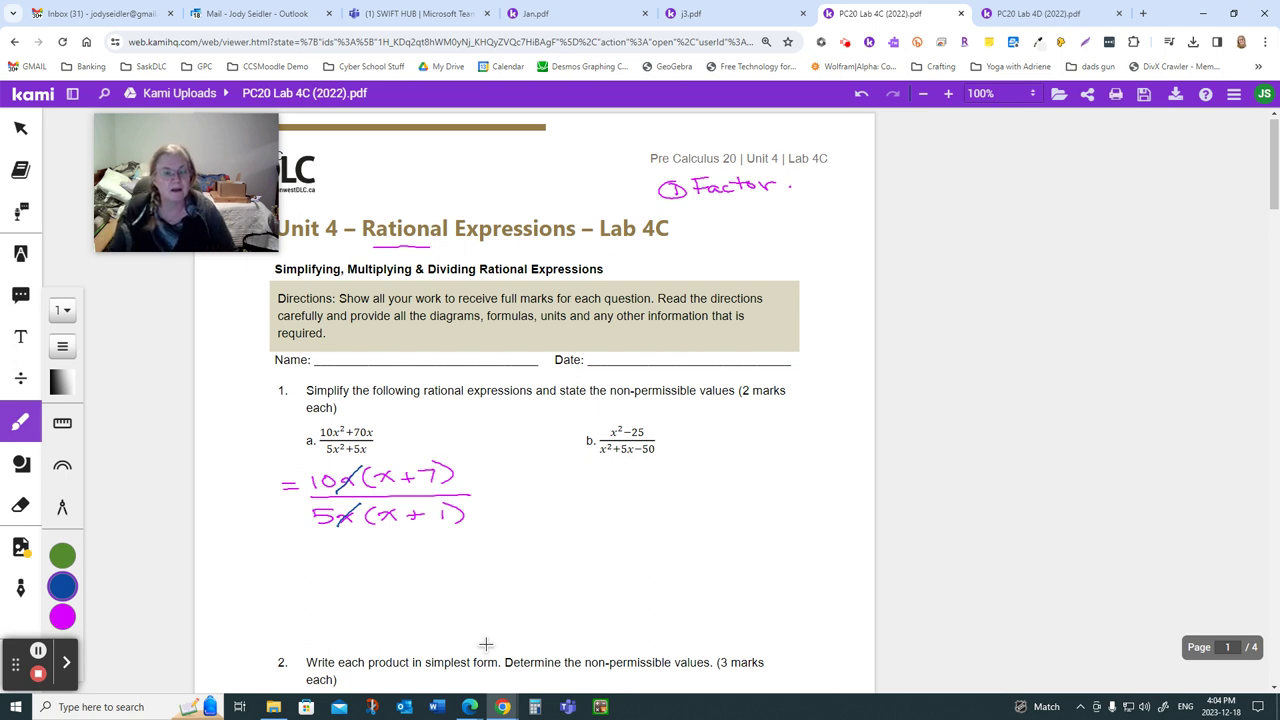
key(ctrl+z)
key(ctrl+z)
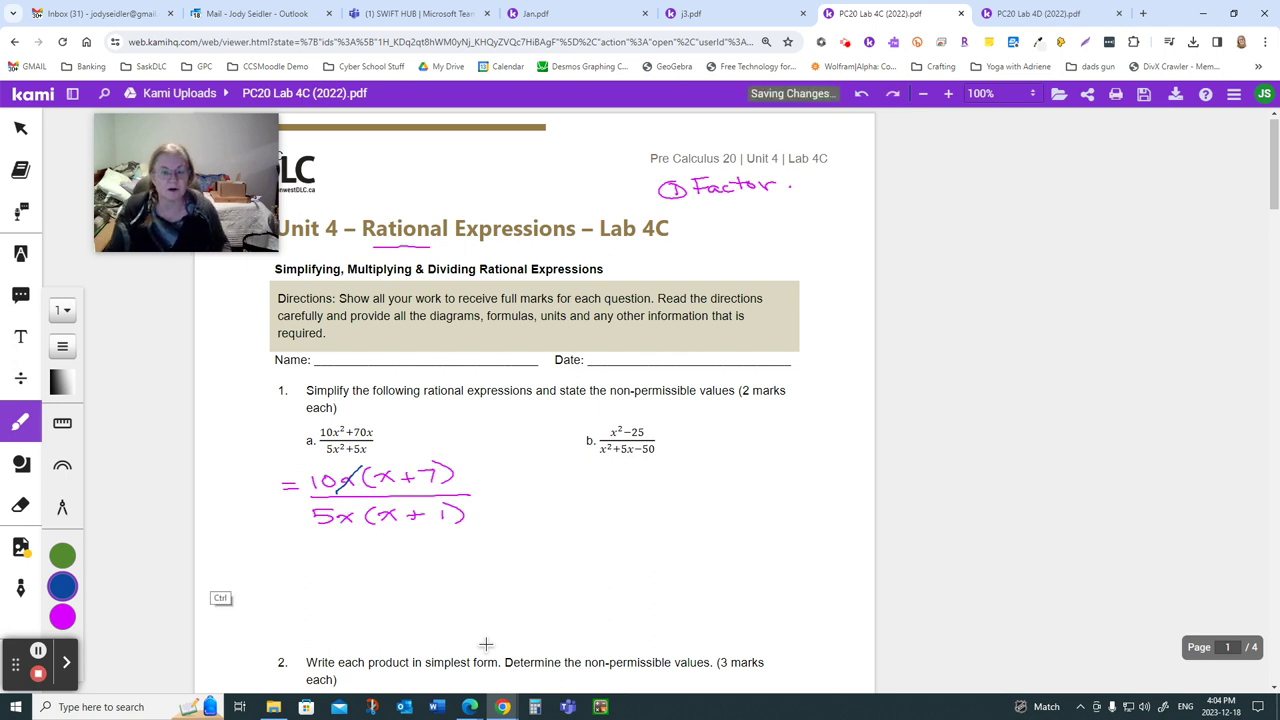
mouse_move(612, 397)
mouse_down()
mouse_move(750, 396)
mouse_move(623, 406)
mouse_move(732, 403)
mouse_up()
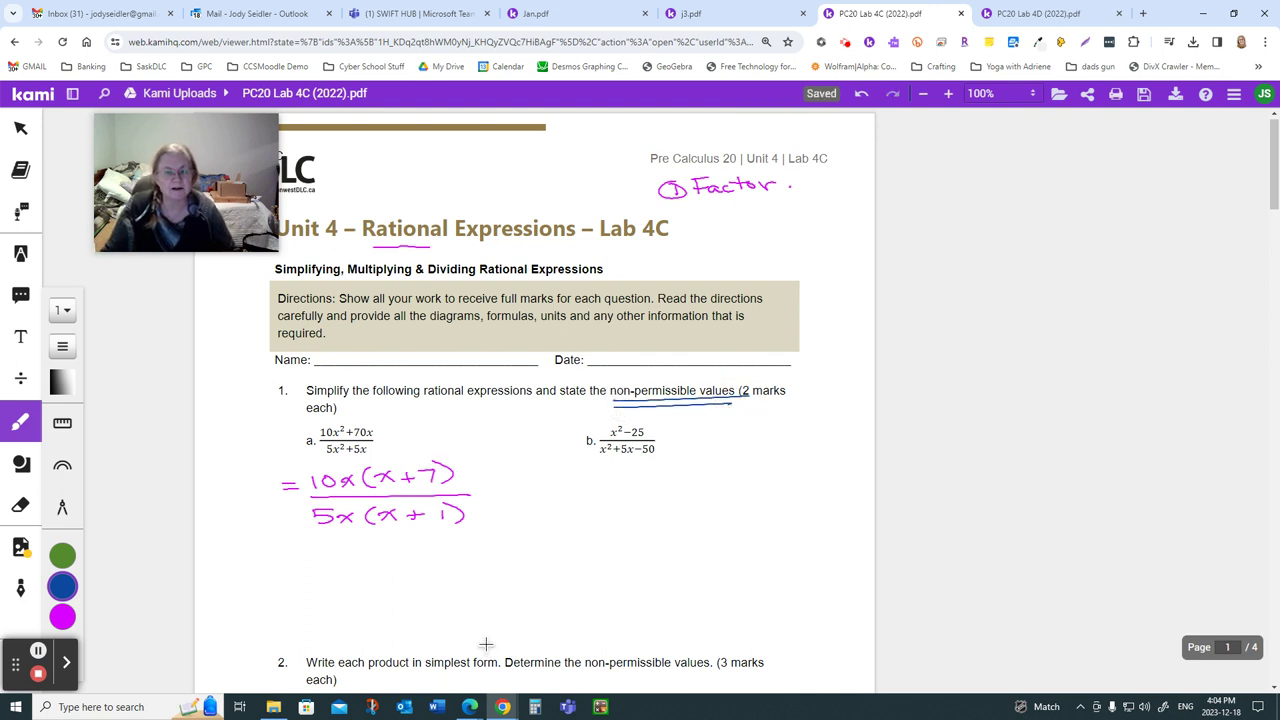
Write '② NPV' by the heading and sketch #/# with the circled denominator ≠0
mouse_move(683, 213)
mouse_down()
mouse_move(699, 225)
mouse_move(688, 209)
mouse_up()
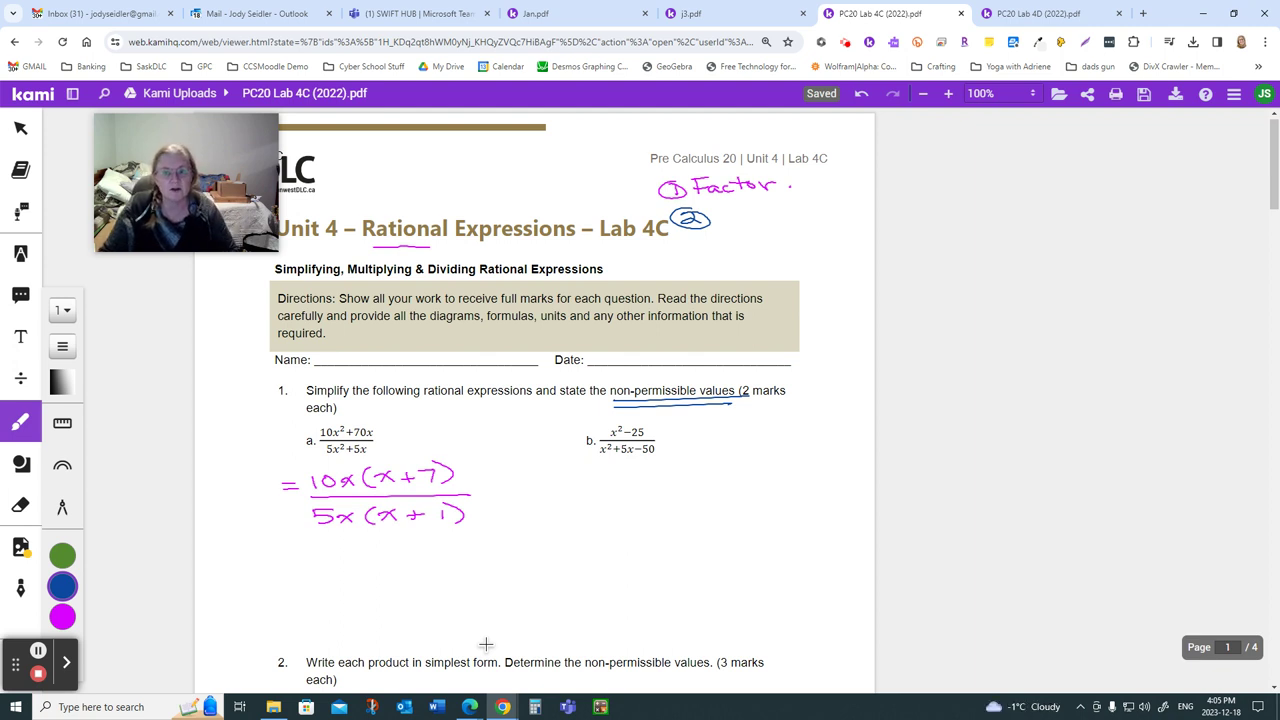
mouse_move(723, 225)
mouse_down()
mouse_move(740, 205)
mouse_move(787, 200)
mouse_up()
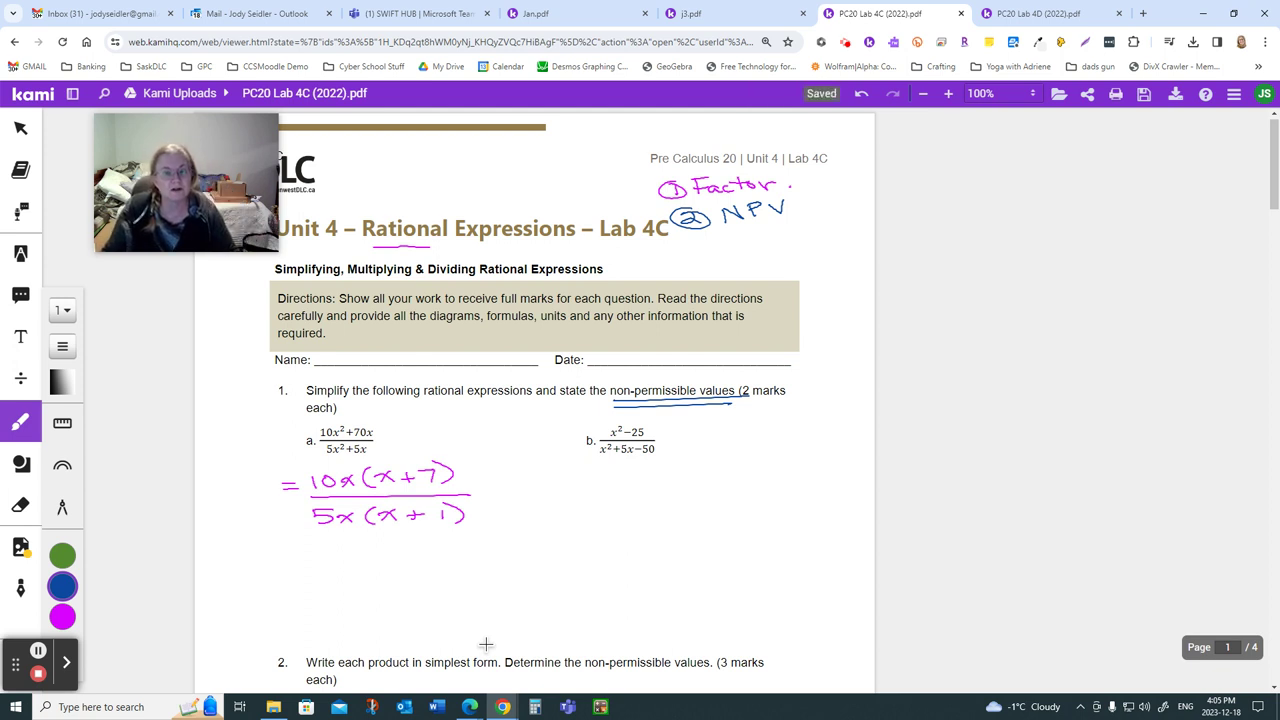
mouse_move(395, 212)
mouse_down()
mouse_move(462, 164)
mouse_move(462, 196)
mouse_up()
mouse_move(476, 175)
mouse_down()
mouse_move(472, 195)
mouse_move(483, 180)
mouse_up()
drag(456, 191, 483, 188)
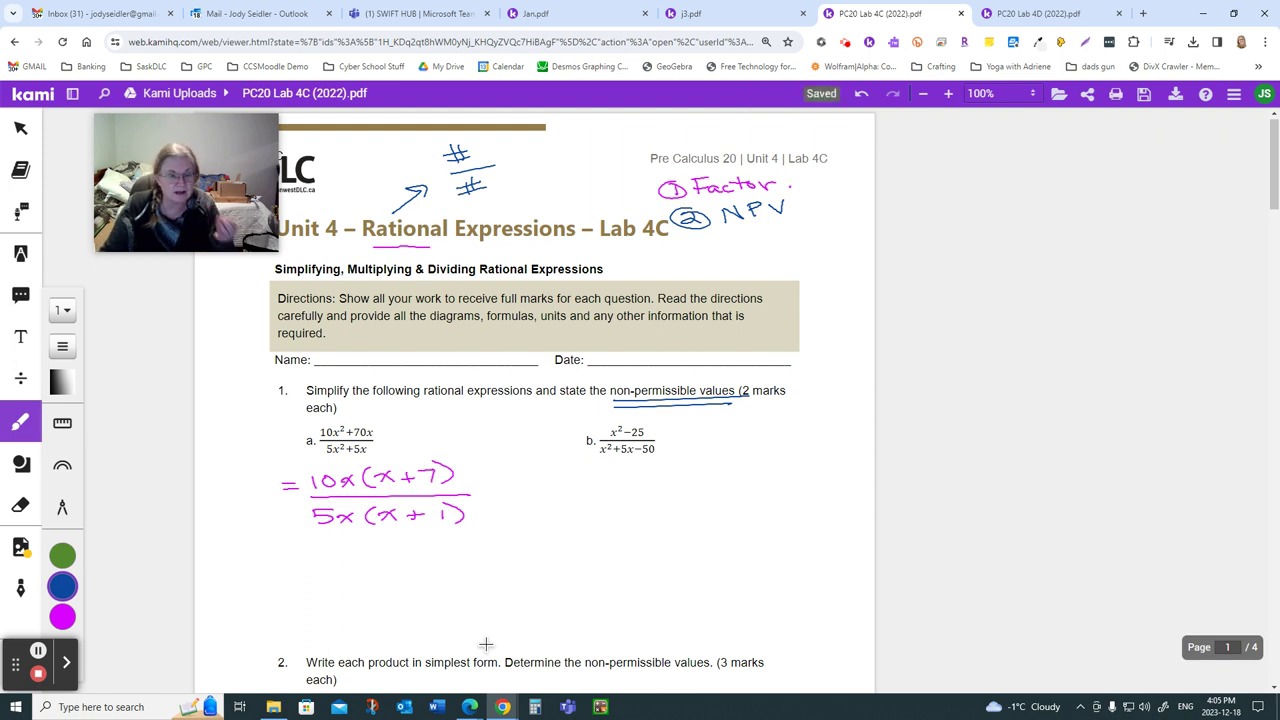
mouse_move(490, 176)
mouse_down()
mouse_move(506, 194)
mouse_move(482, 176)
mouse_move(531, 180)
mouse_up()
drag(514, 189, 531, 187)
mouse_move(527, 175)
mouse_down()
mouse_move(518, 195)
mouse_move(550, 177)
mouse_up()
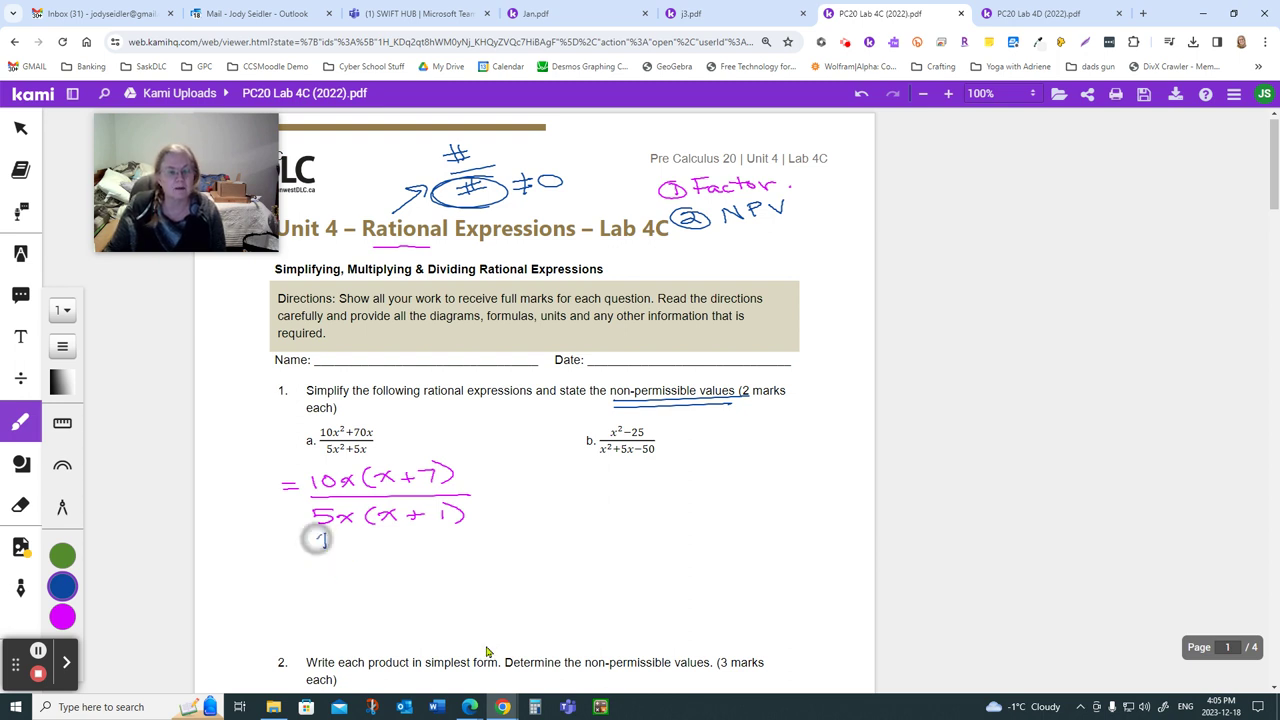
Draw arrows under 5x and (x + 1) in 1a and write x ≠ 0
drag(325, 548, 325, 532)
drag(319, 539, 332, 539)
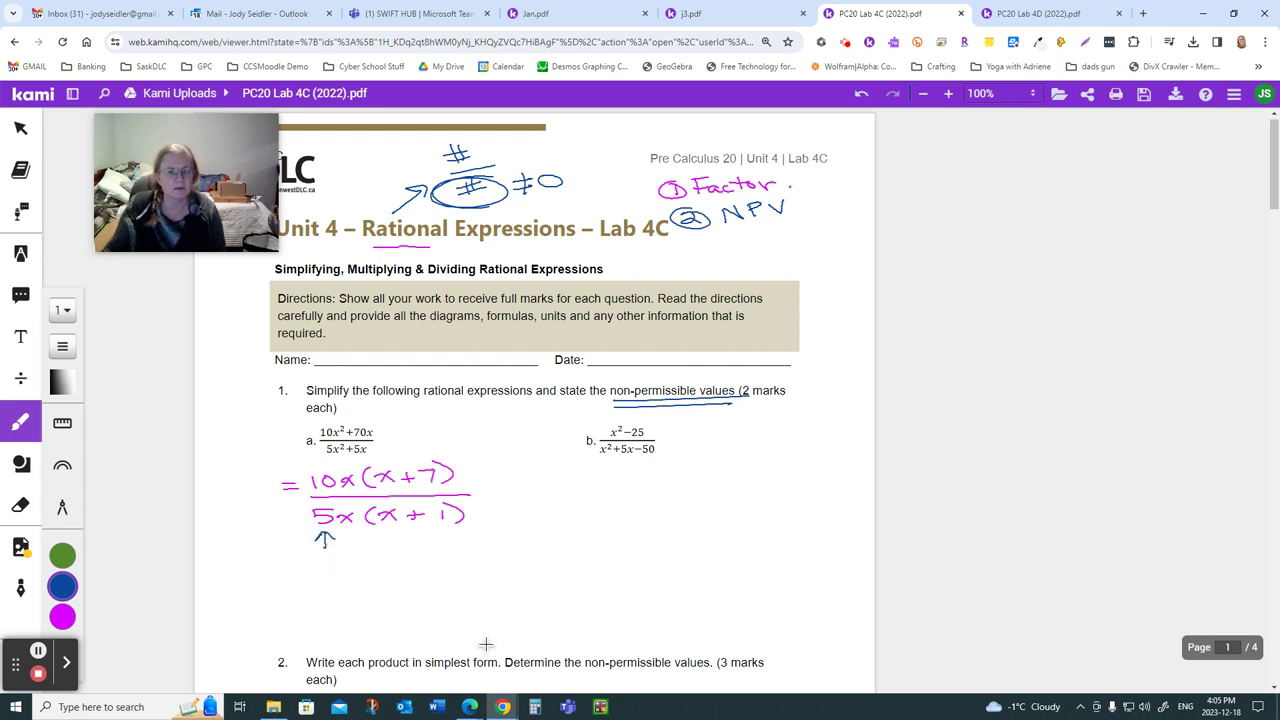
drag(359, 552, 355, 534)
mouse_move(347, 541)
mouse_down()
mouse_move(371, 546)
mouse_move(354, 579)
mouse_move(336, 580)
mouse_up()
drag(361, 568, 381, 574)
mouse_move(376, 562)
mouse_down()
mouse_move(366, 582)
mouse_move(396, 565)
mouse_up()
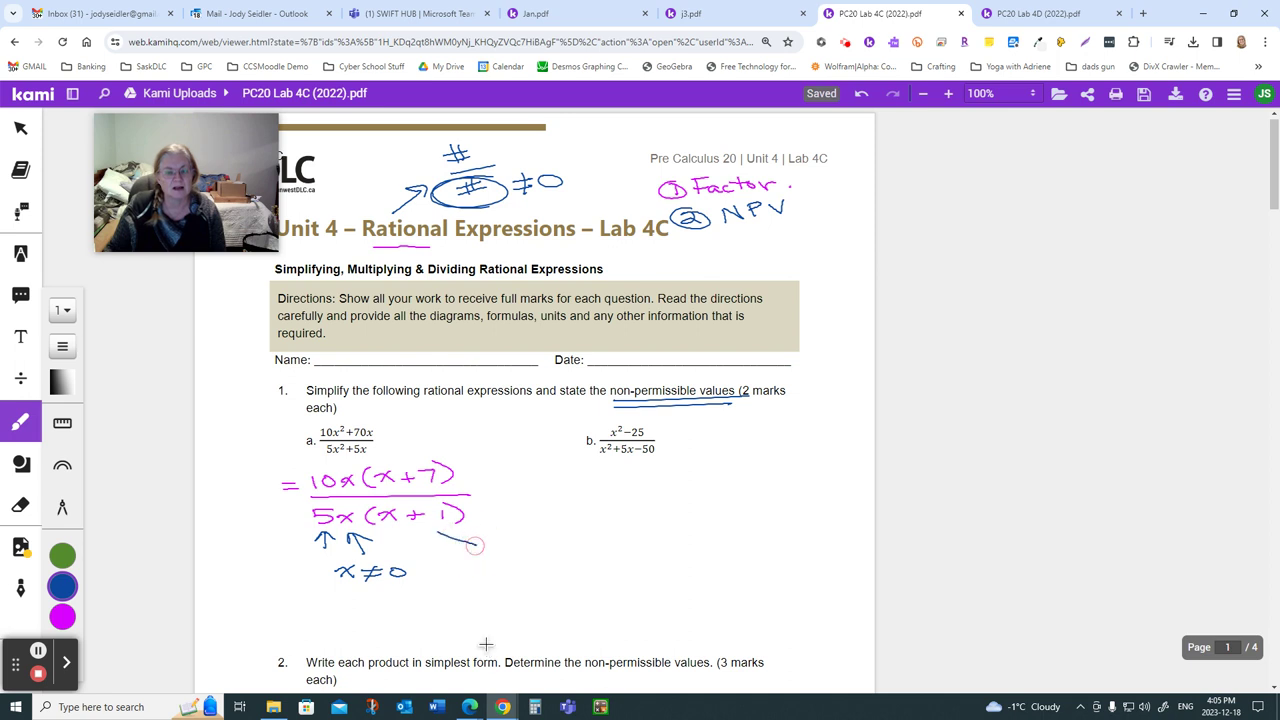
Add the restriction x + 1 ≠ 0 under 1a, undoing the stray oval and stroke
drag(448, 527, 436, 529)
mouse_move(436, 529)
mouse_down()
mouse_move(461, 570)
mouse_move(448, 570)
mouse_move(482, 562)
mouse_up()
drag(478, 555, 502, 568)
drag(508, 556, 526, 562)
mouse_move(521, 549)
mouse_down()
mouse_move(512, 570)
mouse_move(535, 551)
mouse_move(560, 563)
mouse_move(450, 545)
mouse_move(470, 580)
mouse_move(472, 594)
mouse_move(458, 594)
mouse_move(508, 590)
mouse_up()
key(ctrl+z)
mouse_move(504, 578)
mouse_down()
mouse_move(494, 598)
mouse_move(547, 590)
mouse_up()
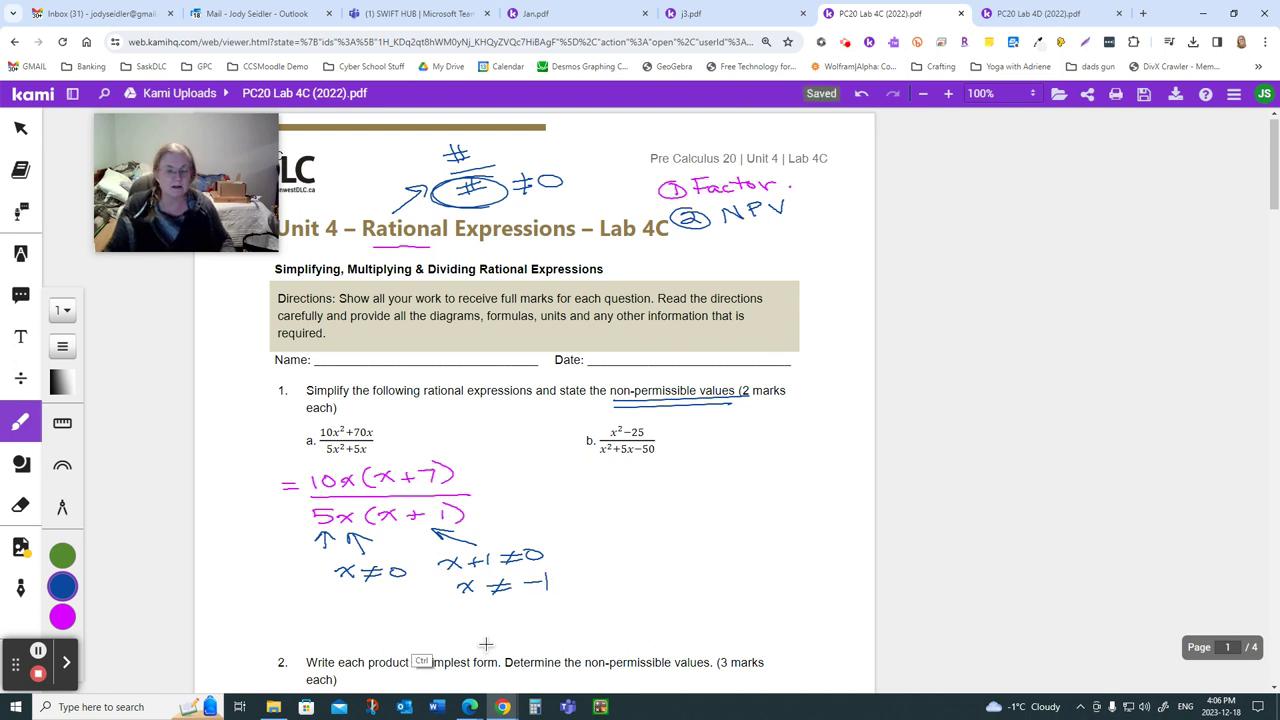
key(ctrl+z)
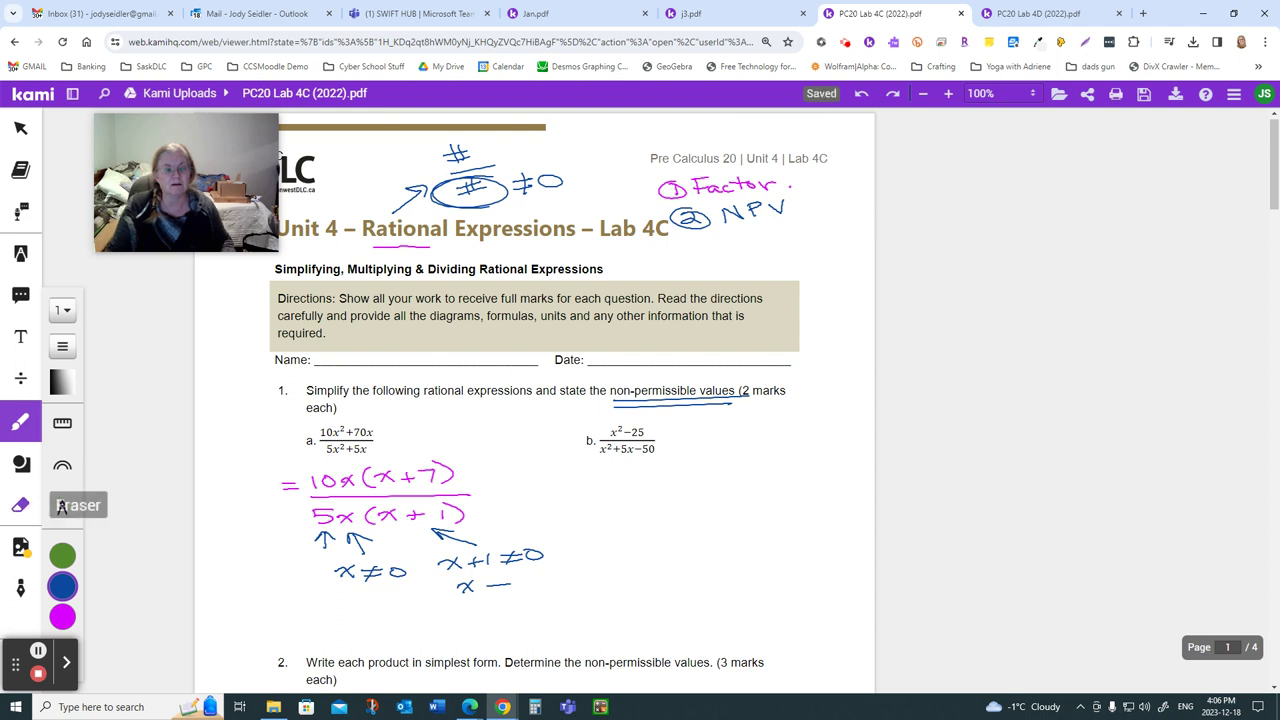
Erase the handwritten arrows and restrictions below the 1a fraction
click(20, 504)
drag(300, 542, 471, 534)
mouse_move(311, 539)
mouse_down()
mouse_move(341, 566)
mouse_move(492, 555)
mouse_move(377, 571)
mouse_move(564, 549)
mouse_move(386, 580)
mouse_move(473, 588)
mouse_move(492, 567)
mouse_move(505, 592)
mouse_move(460, 588)
mouse_up()
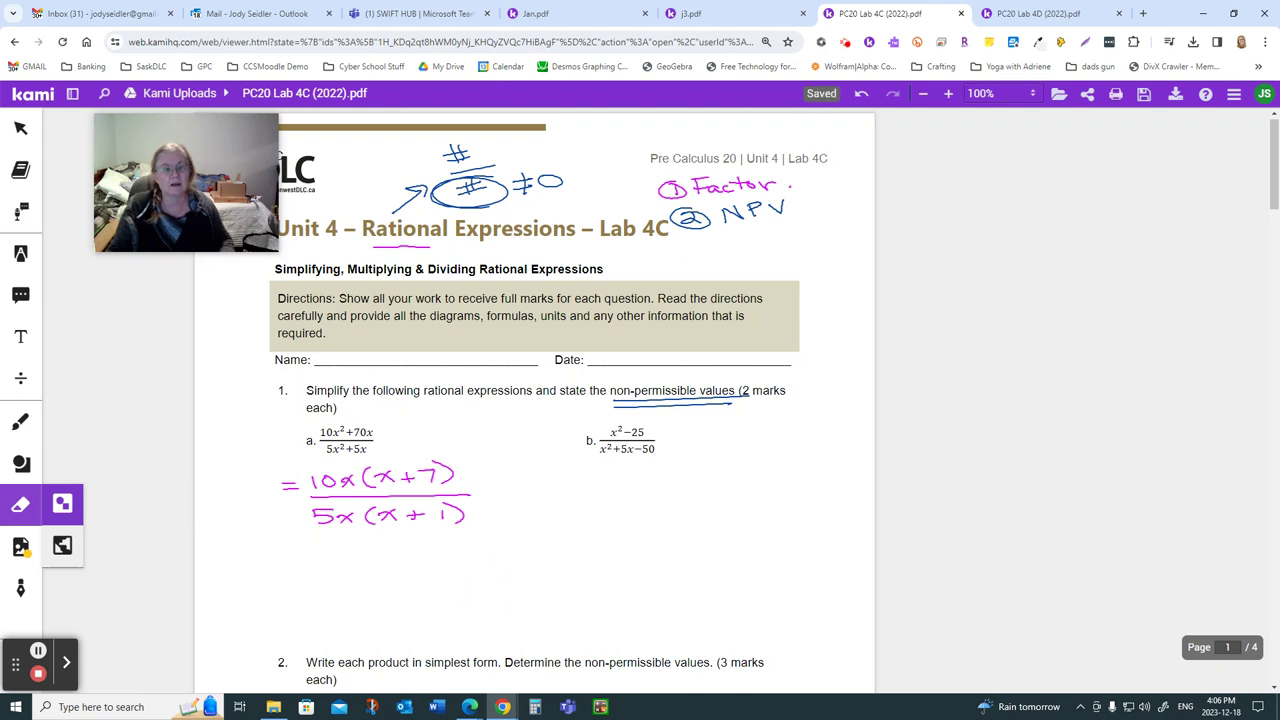
click(20, 421)
Draw an answer box for 1a and list x ≠ 0, −1 beneath it
drag(280, 563, 318, 588)
drag(318, 544, 503, 543)
drag(338, 596, 491, 592)
drag(503, 546, 503, 588)
drag(346, 621, 364, 637)
mouse_move(363, 620)
mouse_down()
mouse_move(348, 638)
mouse_move(410, 622)
mouse_up()
mouse_move(378, 634)
mouse_down()
mouse_move(435, 621)
mouse_move(458, 641)
mouse_up()
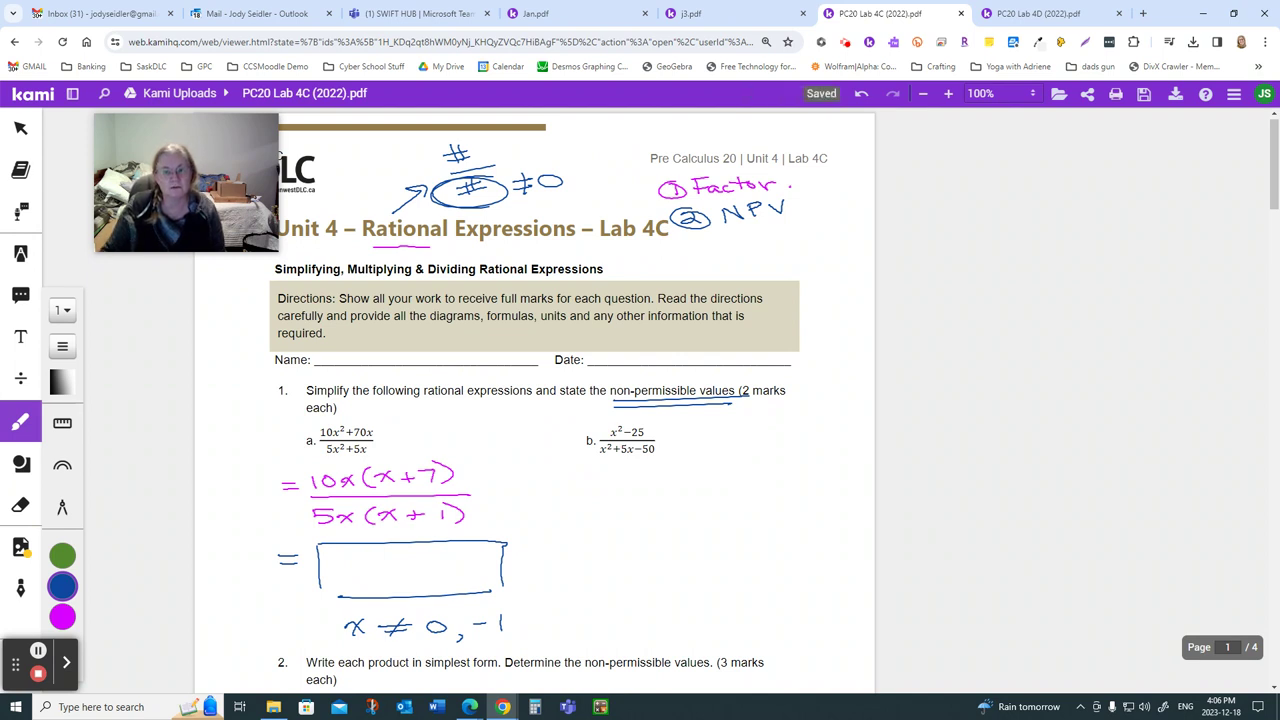
Write '③ Cancel comm. Factors (Reduce!)' in the heading notes and underline Simplify
mouse_move(692, 240)
mouse_down()
mouse_move(730, 242)
mouse_move(766, 253)
mouse_move(807, 234)
mouse_move(817, 244)
mouse_move(778, 269)
mouse_move(861, 256)
mouse_up()
mouse_move(776, 280)
mouse_down()
mouse_move(790, 298)
mouse_move(826, 282)
mouse_move(854, 291)
mouse_up()
click(860, 284)
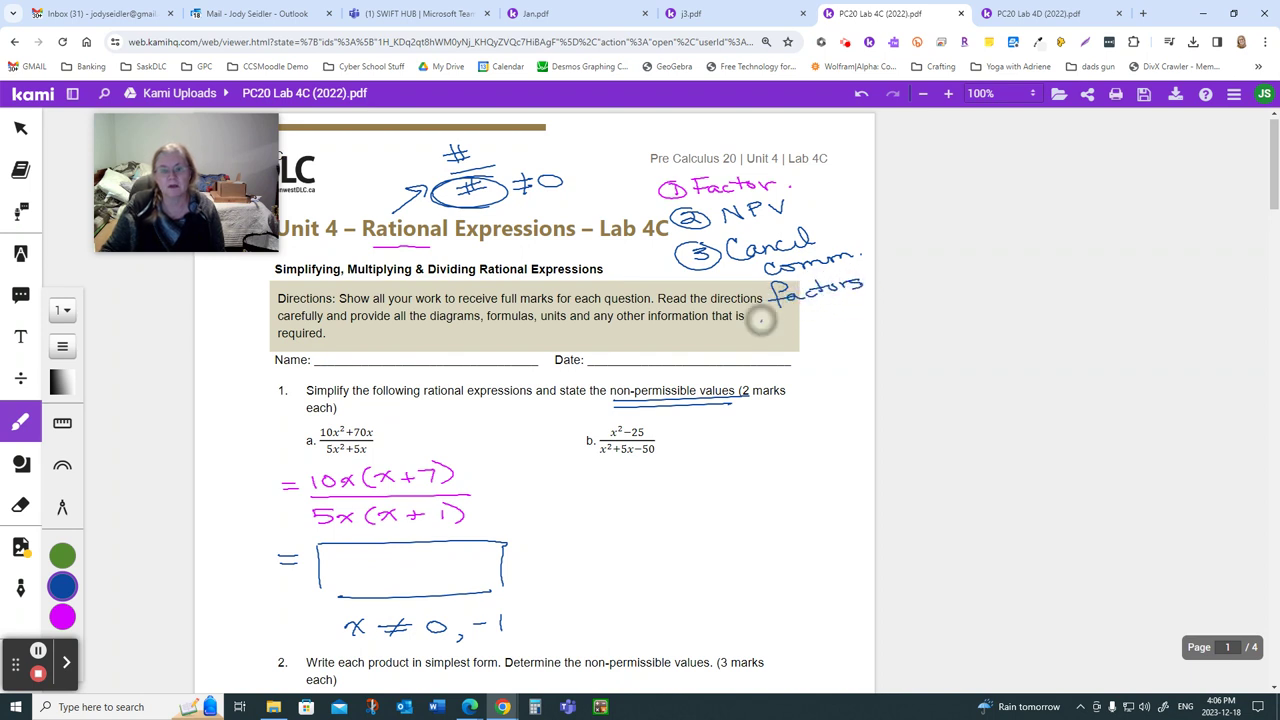
drag(760, 328, 866, 319)
click(855, 319)
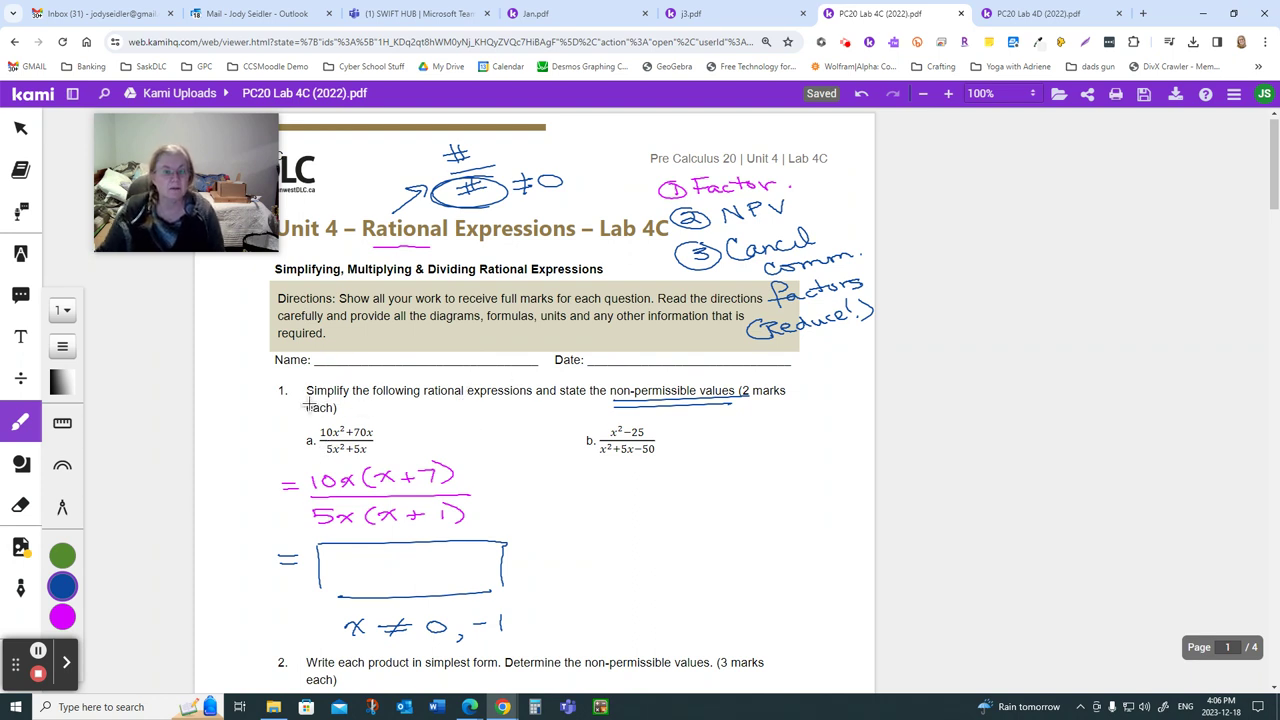
drag(305, 400, 352, 400)
Write 2a as the single fraction 5x²(x−3) over (x−3)(10x)
scroll(459, 500, down, 5)
scroll(459, 500, up, 2)
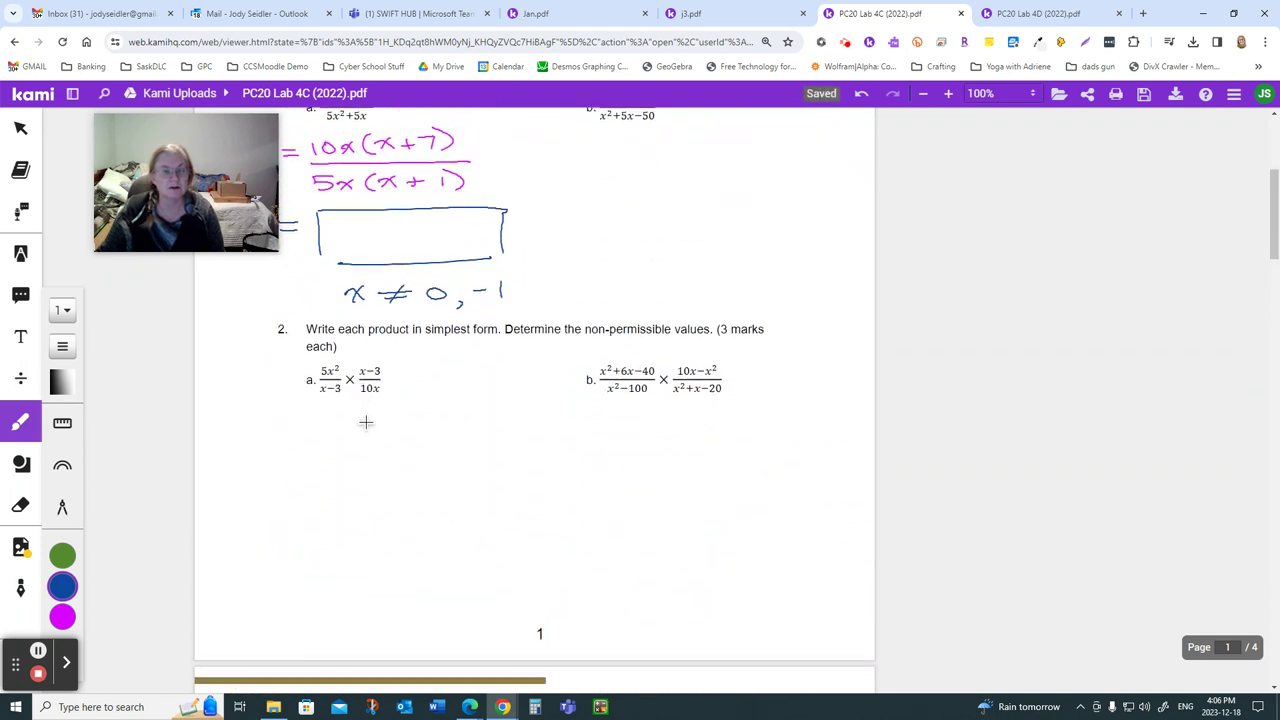
drag(344, 376, 355, 377)
mouse_move(308, 426)
mouse_down()
mouse_move(318, 446)
mouse_move(348, 446)
mouse_move(334, 447)
mouse_move(358, 431)
mouse_up()
mouse_move(290, 458)
mouse_down()
mouse_move(365, 455)
mouse_move(322, 484)
mouse_up()
mouse_move(322, 470)
mouse_down()
mouse_move(360, 484)
mouse_move(358, 456)
mouse_move(457, 449)
mouse_up()
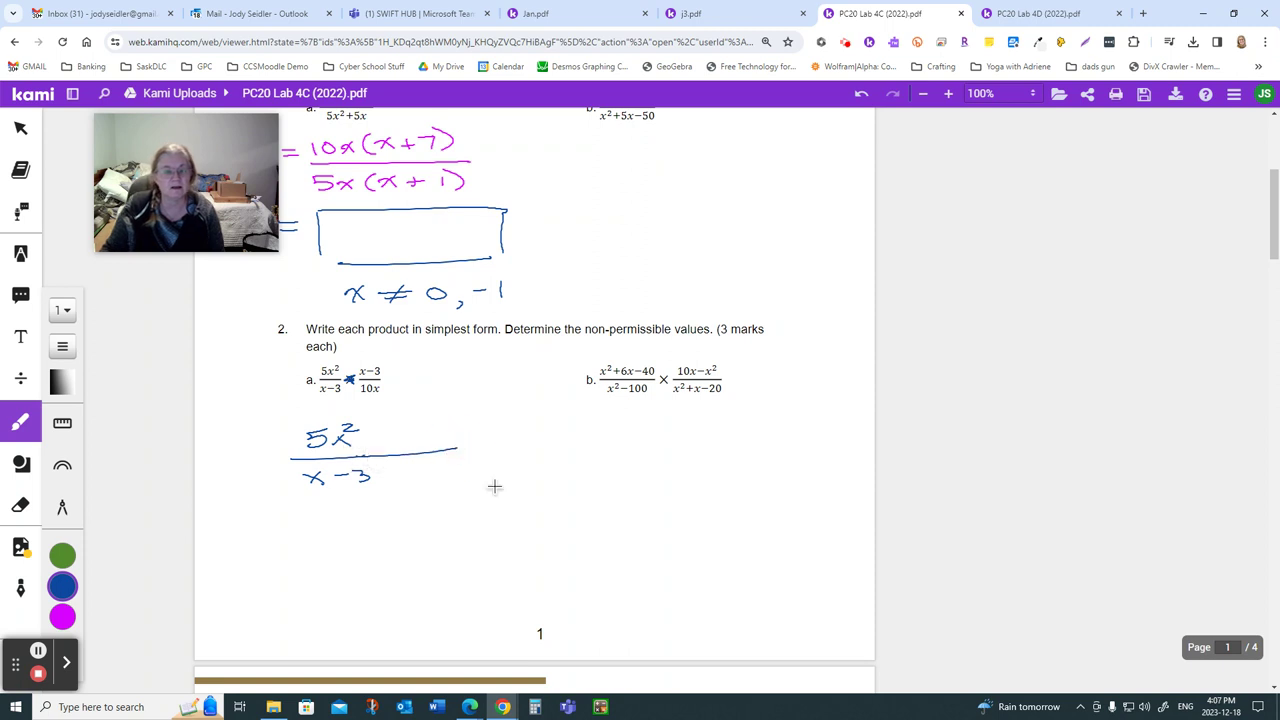
mouse_move(383, 426)
mouse_down()
mouse_move(380, 448)
mouse_move(402, 446)
mouse_up()
mouse_move(402, 432)
mouse_down()
mouse_move(391, 447)
mouse_move(428, 437)
mouse_move(438, 450)
mouse_up()
drag(458, 424, 462, 446)
mouse_move(372, 468)
mouse_down()
mouse_move(376, 490)
mouse_move(415, 484)
mouse_up()
mouse_move(430, 468)
mouse_down()
mouse_move(428, 482)
mouse_move(472, 484)
mouse_up()
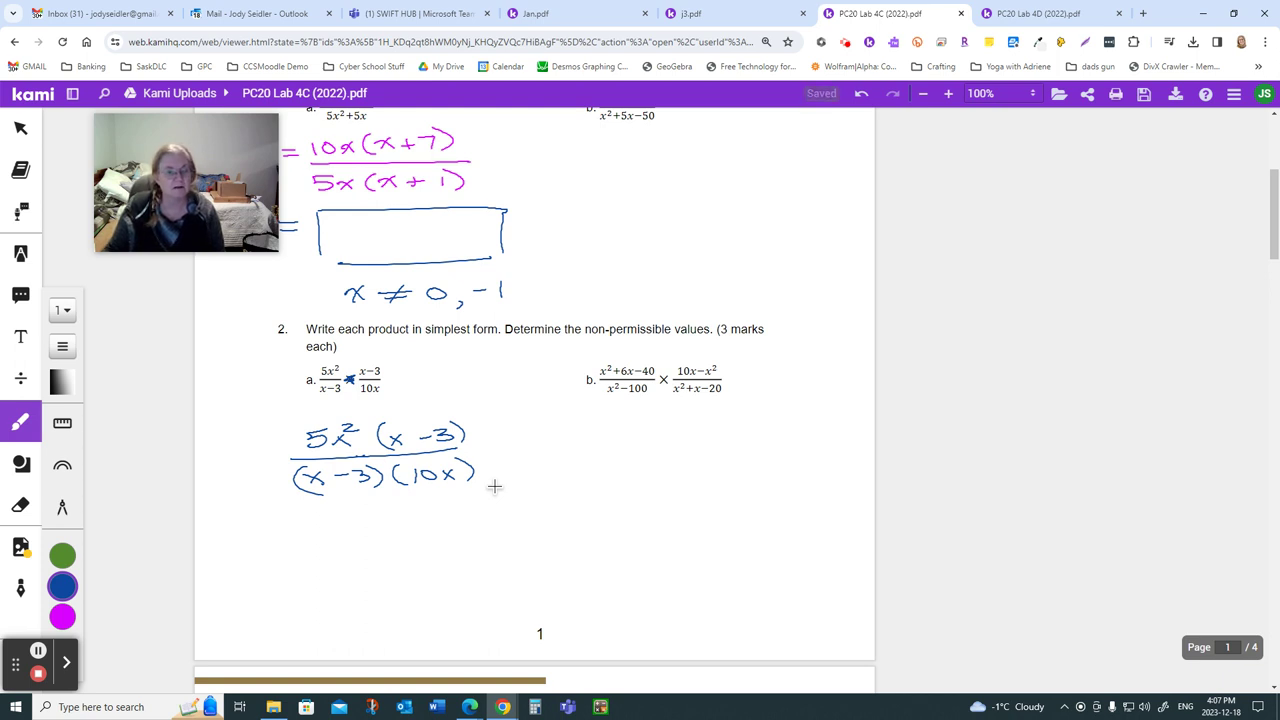
Write the NPV note 'any factor with a variable that is/was in den.' on the right
drag(710, 422, 646, 426)
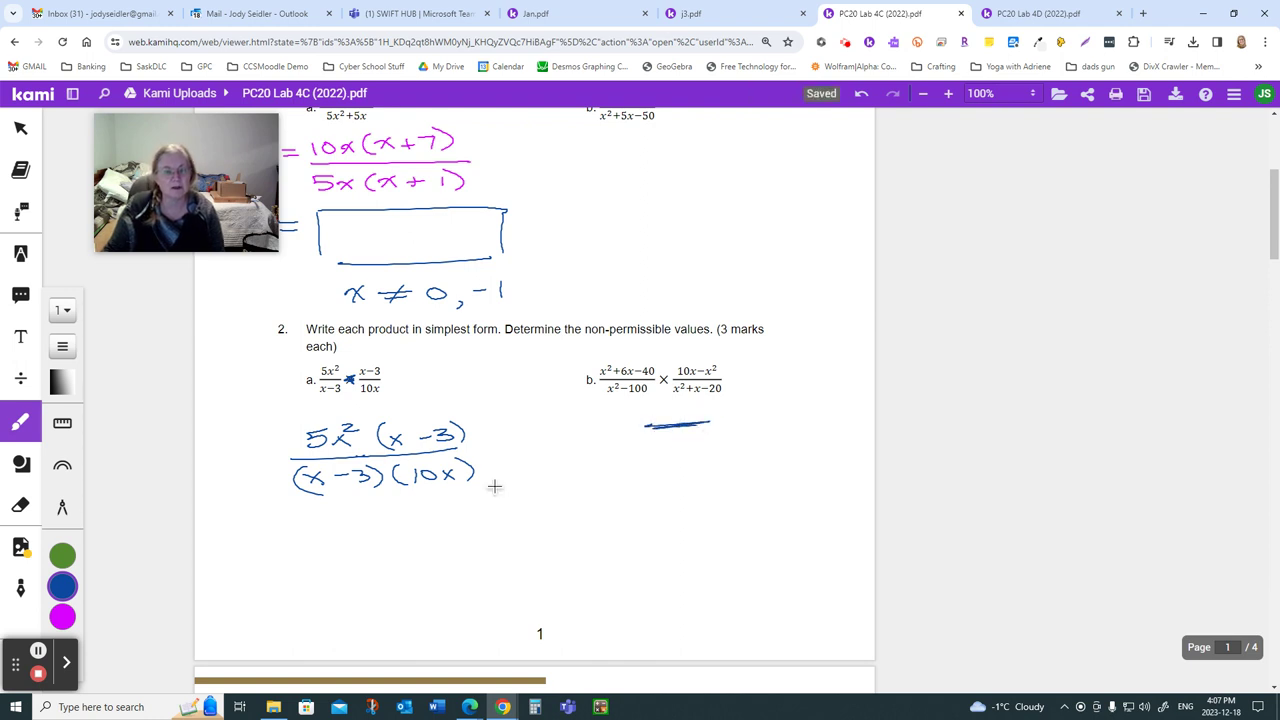
mouse_move(648, 259)
mouse_down()
mouse_move(663, 240)
mouse_move(745, 227)
mouse_move(700, 228)
mouse_move(757, 206)
mouse_move(806, 217)
mouse_up()
mouse_move(646, 277)
mouse_down()
mouse_move(663, 290)
mouse_move(690, 283)
mouse_move(750, 242)
mouse_move(830, 224)
mouse_up()
mouse_move(667, 315)
mouse_down()
mouse_move(797, 277)
mouse_move(858, 238)
mouse_up()
mouse_move(684, 340)
mouse_down()
mouse_move(714, 337)
mouse_move(714, 348)
mouse_move(846, 274)
mouse_move(862, 294)
mouse_up()
mouse_move(742, 362)
mouse_down()
mouse_move(760, 369)
mouse_move(844, 341)
mouse_up()
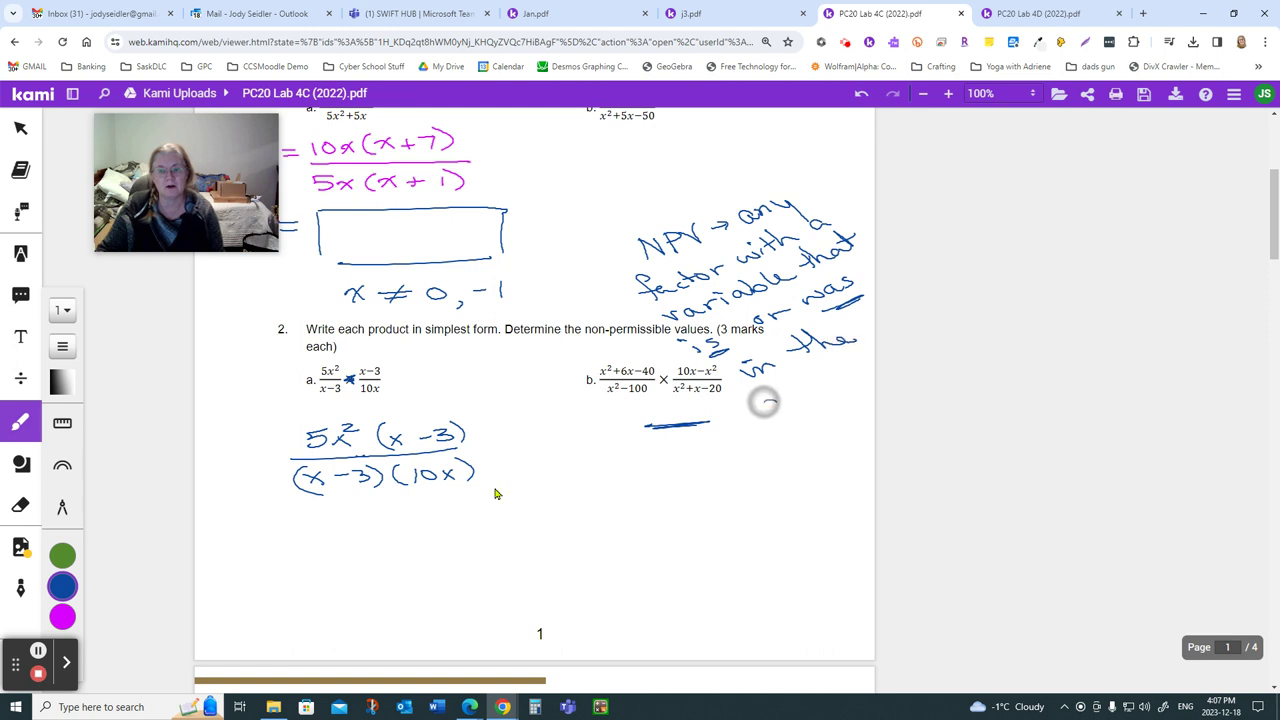
drag(766, 406, 836, 381)
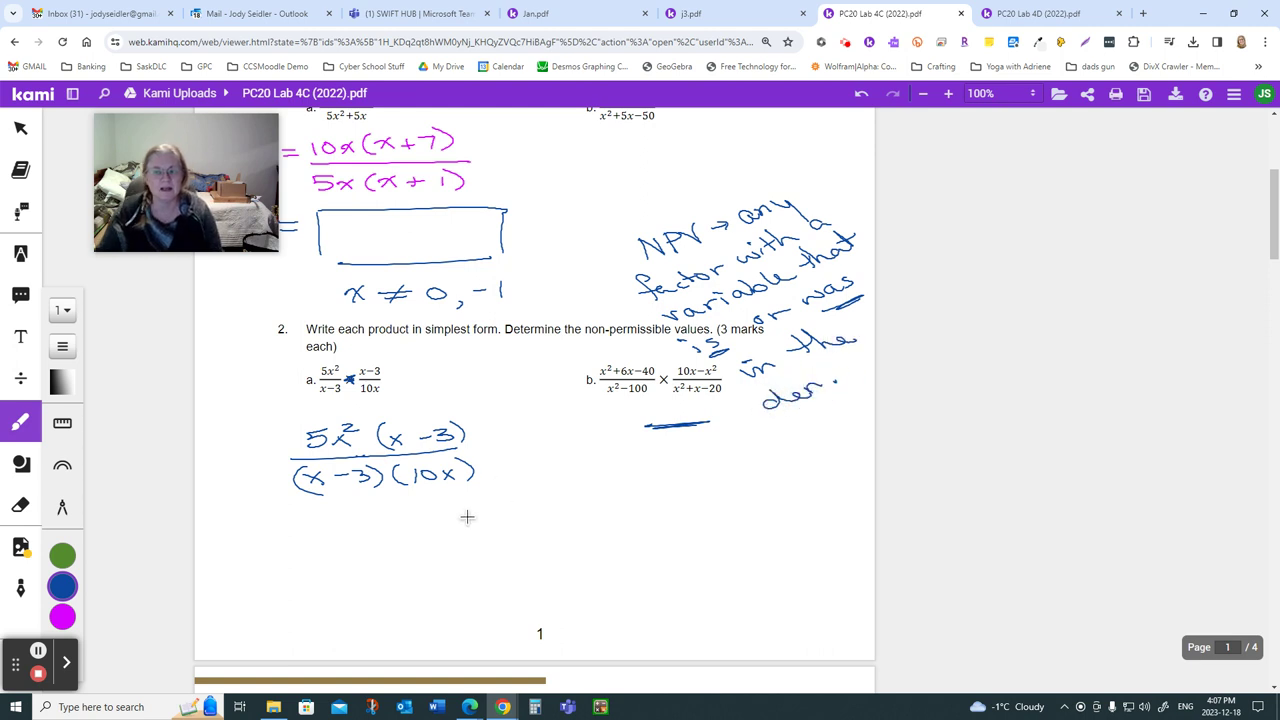
Circle both 4x−5 denominators in question 3a in blue
scroll(566, 494, down, 8)
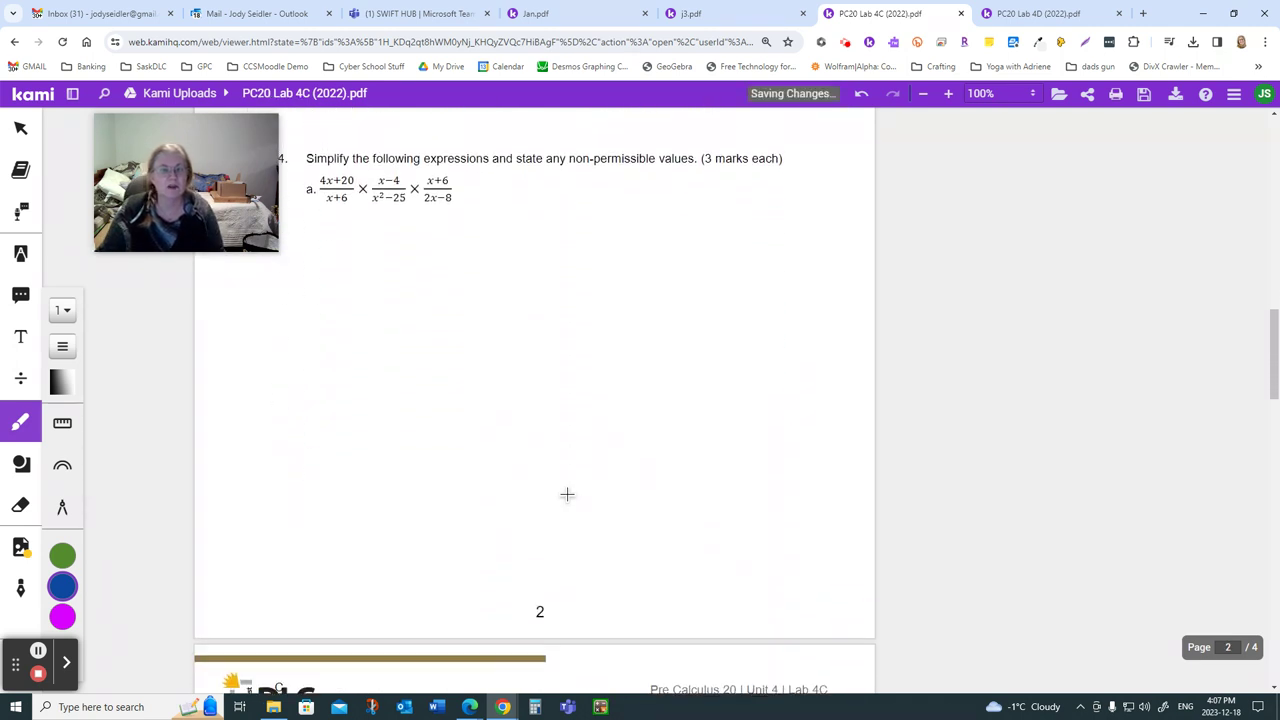
scroll(566, 494, up, 4)
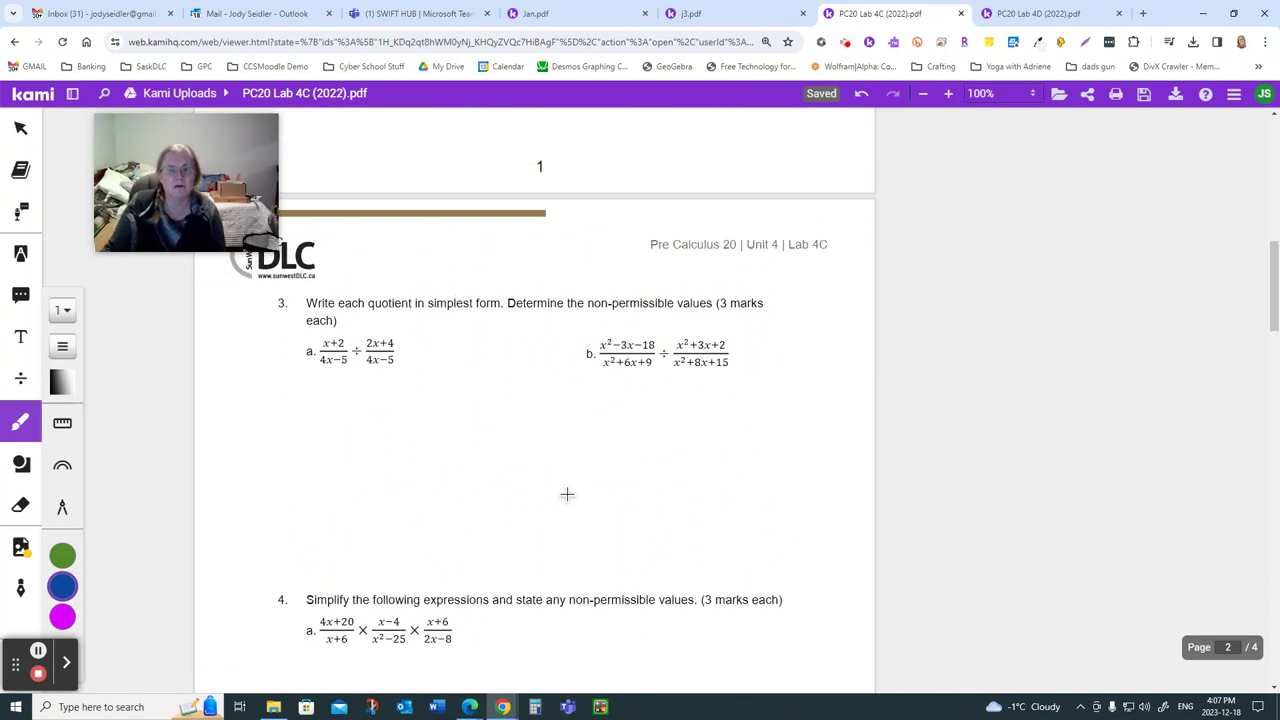
mouse_move(415, 354)
mouse_down()
mouse_move(331, 366)
mouse_move(418, 362)
mouse_up()
key(ctrl+z)
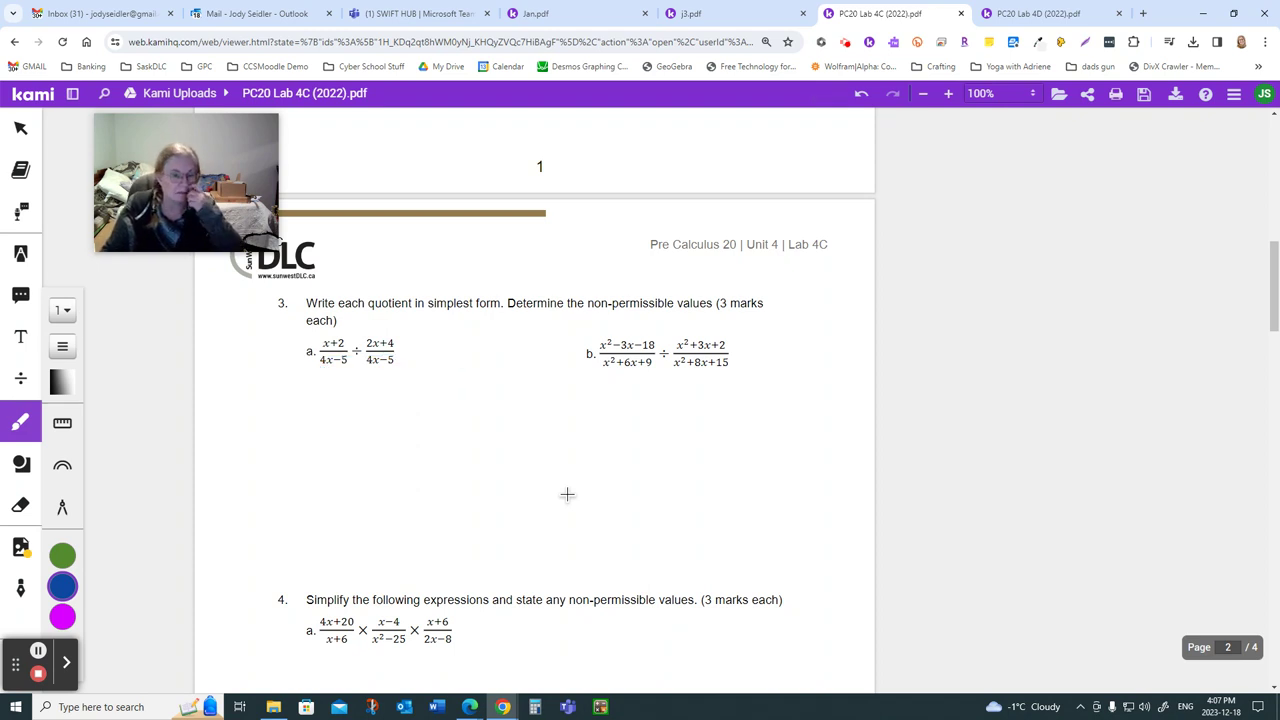
mouse_move(356, 352)
mouse_down()
mouse_move(294, 363)
mouse_move(410, 356)
mouse_up()
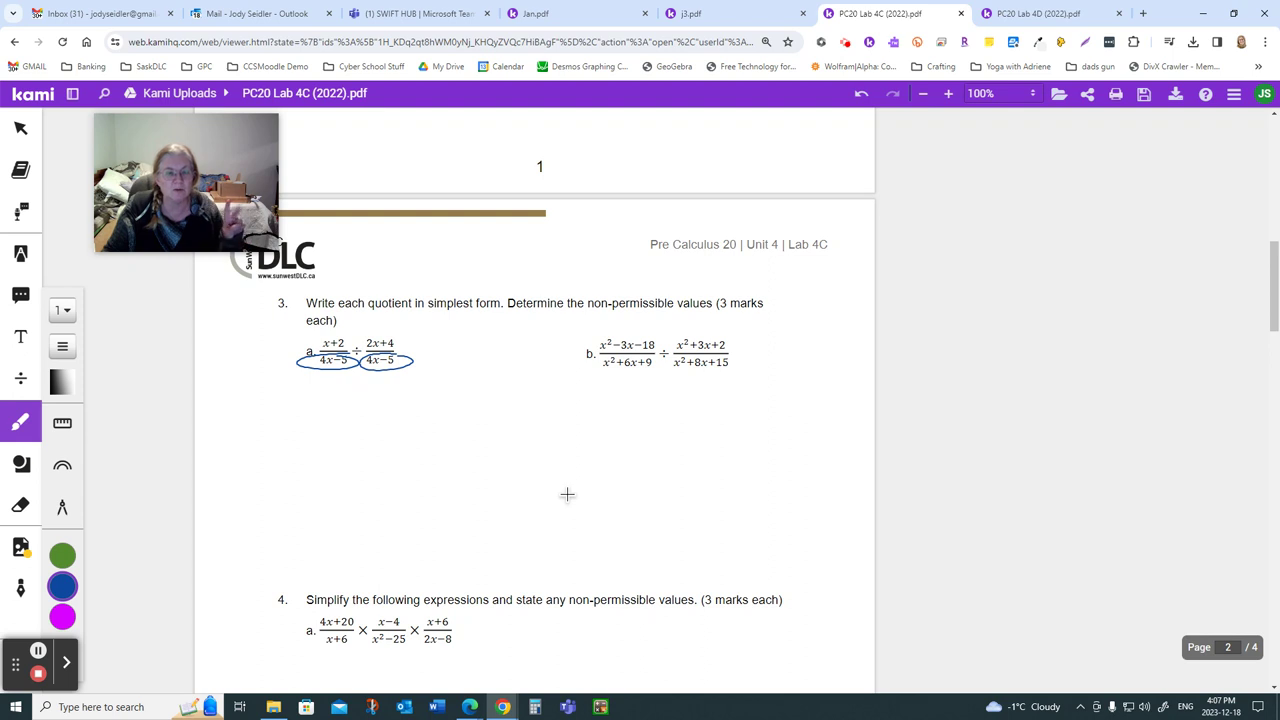
Write the flipped product (x+2)(4x−5) over (4x−5)(2x+4) under 3a
mouse_move(312, 412)
mouse_down()
mouse_move(366, 414)
mouse_move(348, 437)
mouse_move(303, 452)
mouse_move(372, 461)
mouse_up()
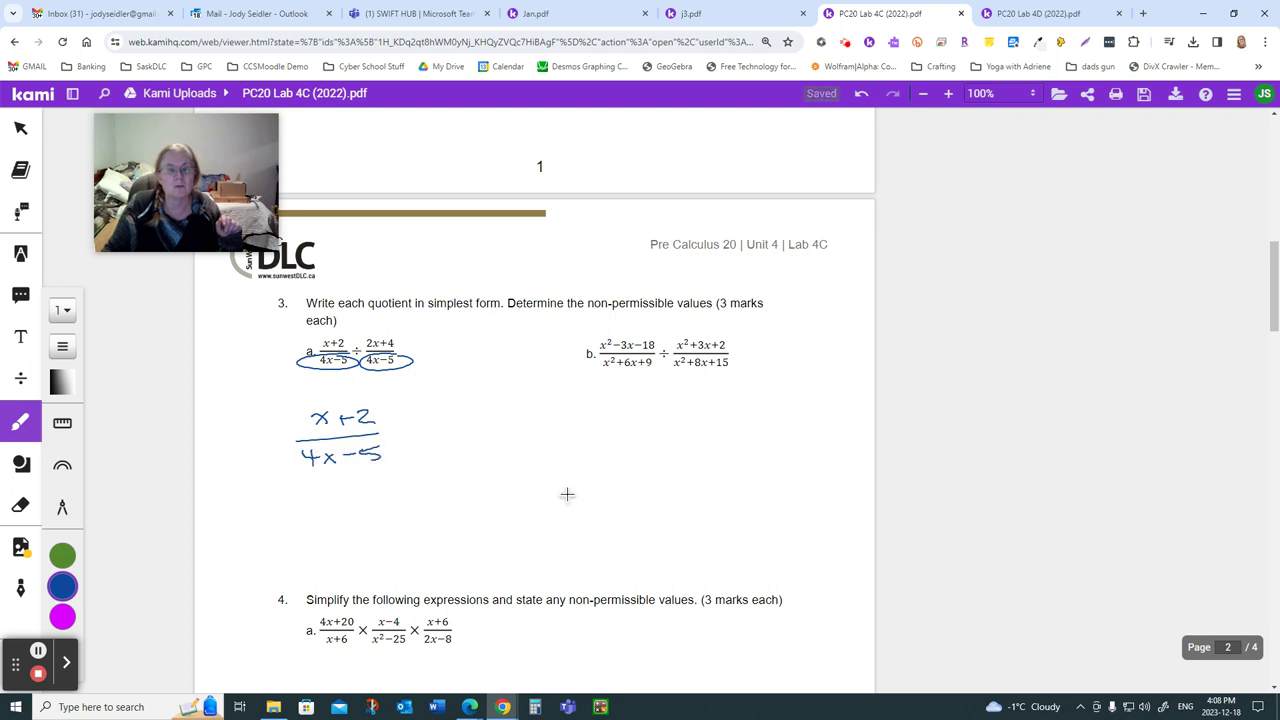
mouse_move(364, 340)
mouse_down()
mouse_move(340, 362)
mouse_move(368, 346)
mouse_up()
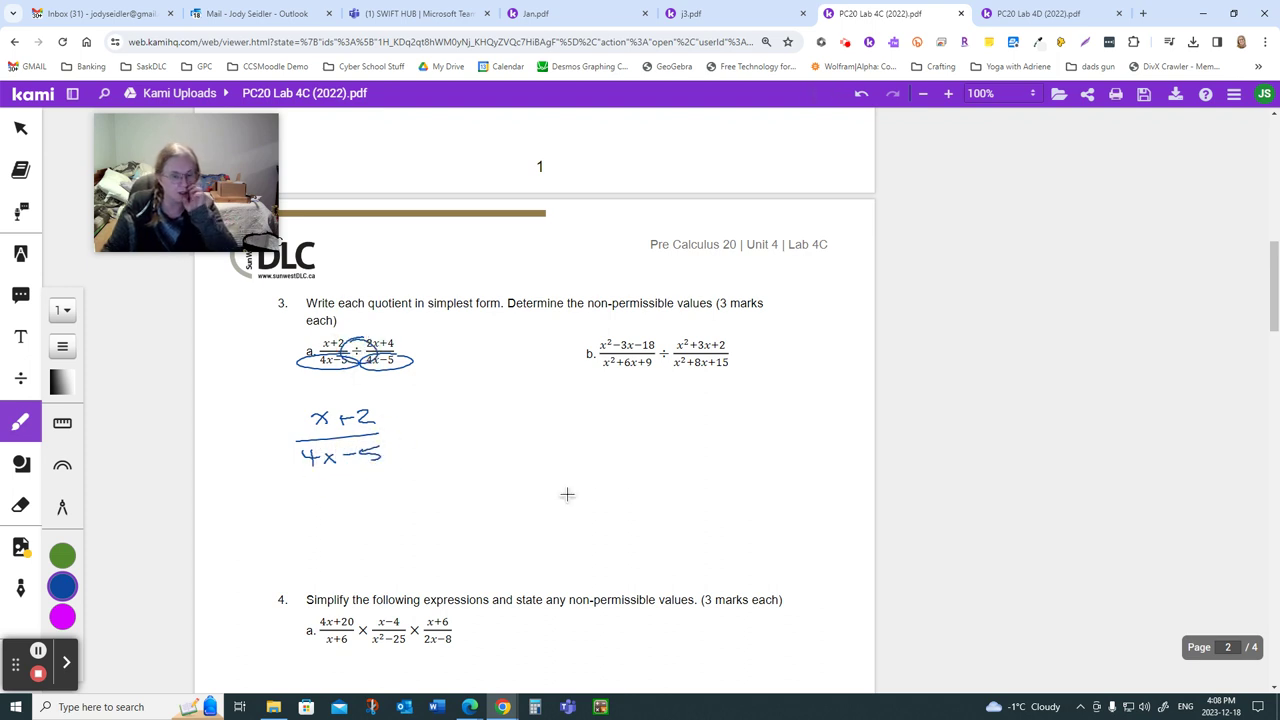
drag(298, 405, 296, 432)
mouse_move(372, 402)
mouse_down()
mouse_move(362, 432)
mouse_move(308, 480)
mouse_up()
drag(290, 437, 488, 425)
mouse_move(412, 357)
mouse_down()
mouse_move(472, 389)
mouse_move(398, 430)
mouse_move(446, 430)
mouse_move(460, 413)
mouse_up()
mouse_move(476, 406)
mouse_down()
mouse_move(425, 466)
mouse_move(463, 460)
mouse_up()
drag(470, 453, 512, 462)
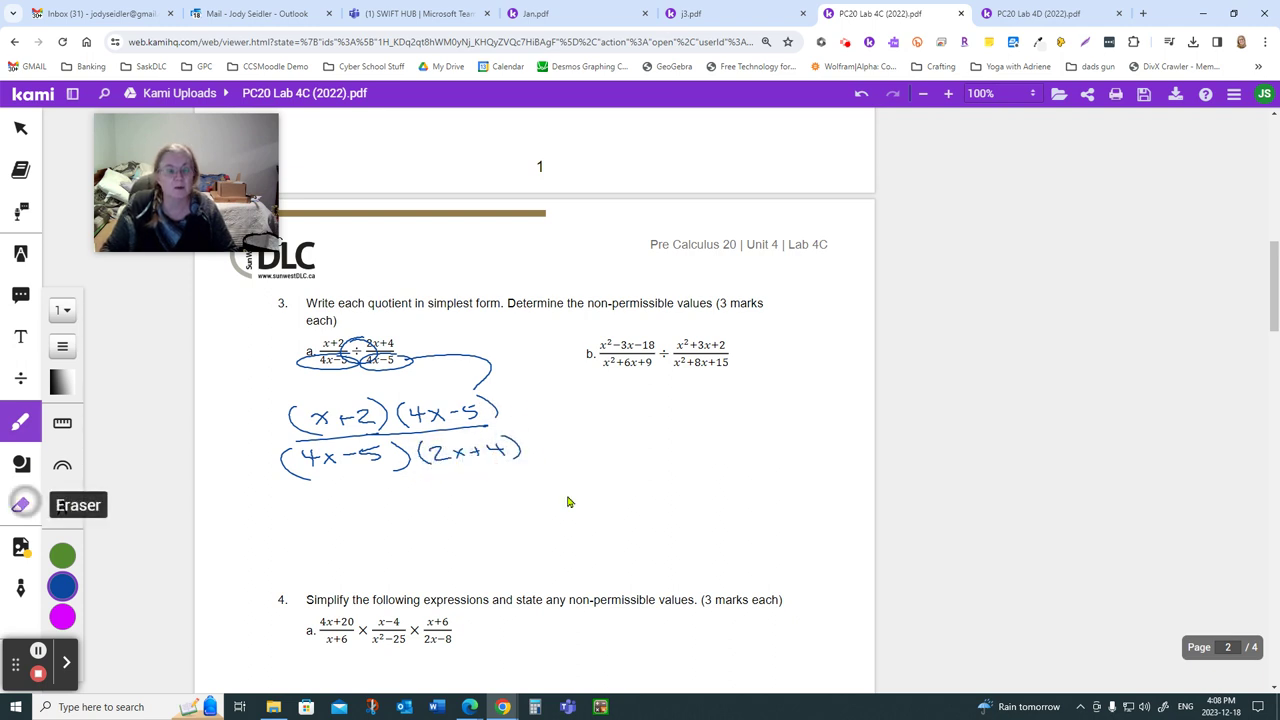
Replace the blue ovals with magenta circles around the 4x−5 factors and 2x+4
click(21, 505)
drag(300, 355, 405, 367)
key(d)
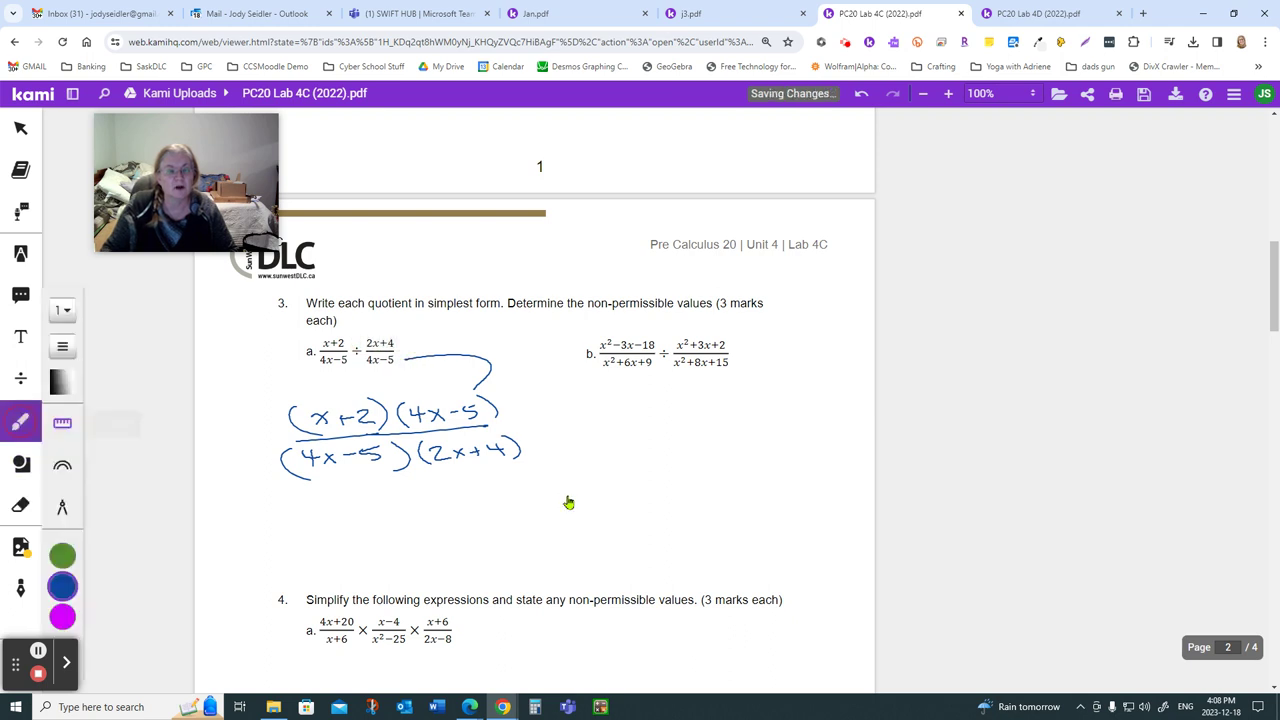
mouse_move(348, 358)
mouse_down()
mouse_move(362, 370)
mouse_move(404, 346)
mouse_up()
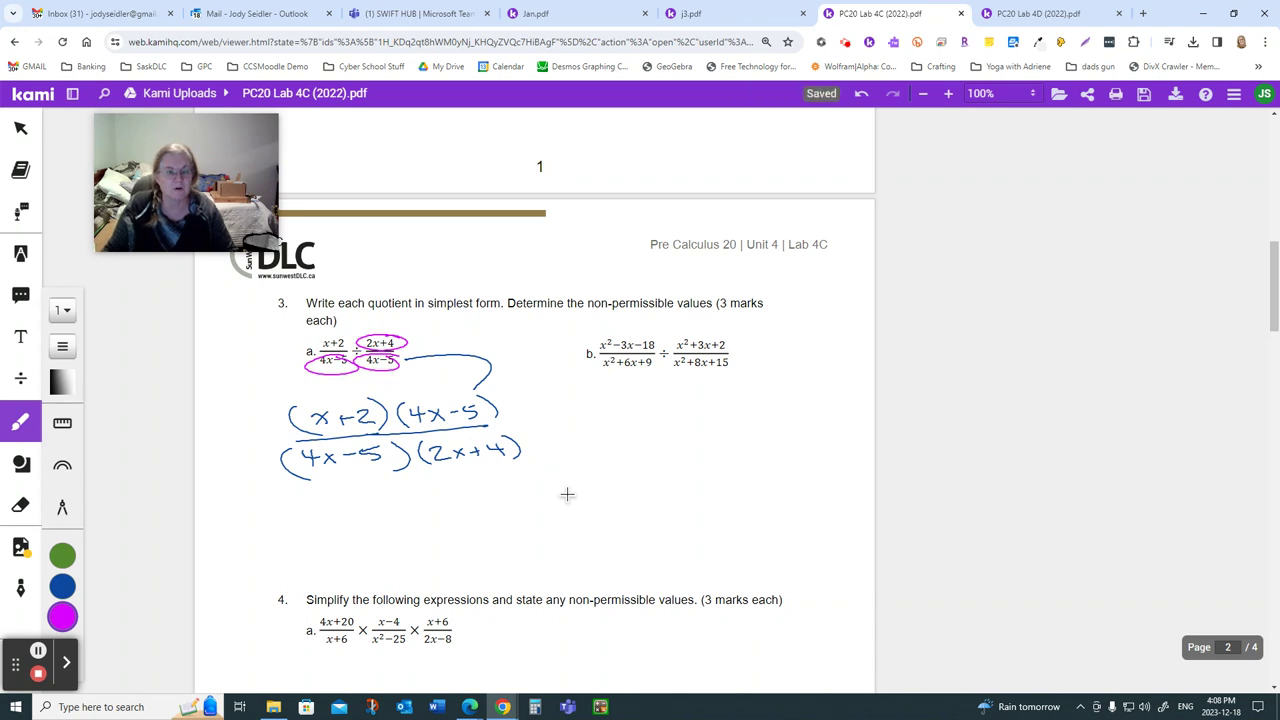
mouse_move(372, 442)
mouse_down()
mouse_move(290, 468)
mouse_move(418, 442)
mouse_up()
drag(478, 396, 470, 396)
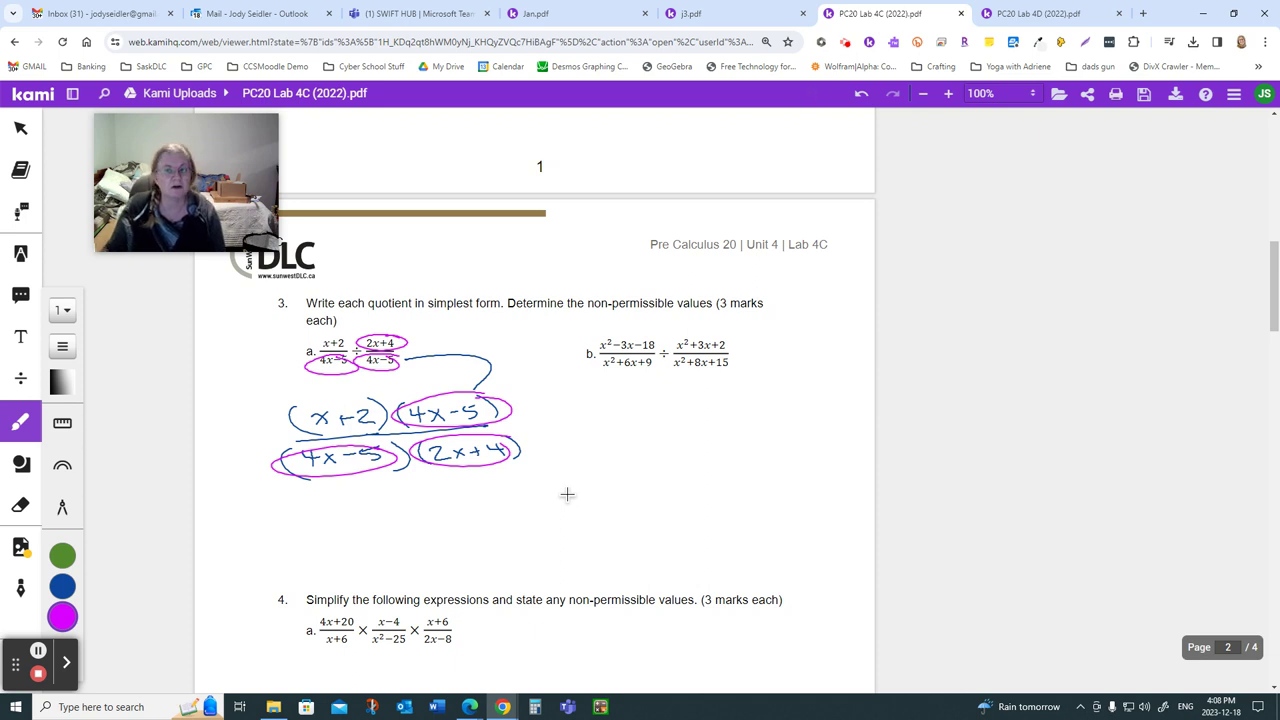
Write BEDMAS with D and M boxed beside question b, erasing the stray pink arrows
scroll(626, 531, down, 10)
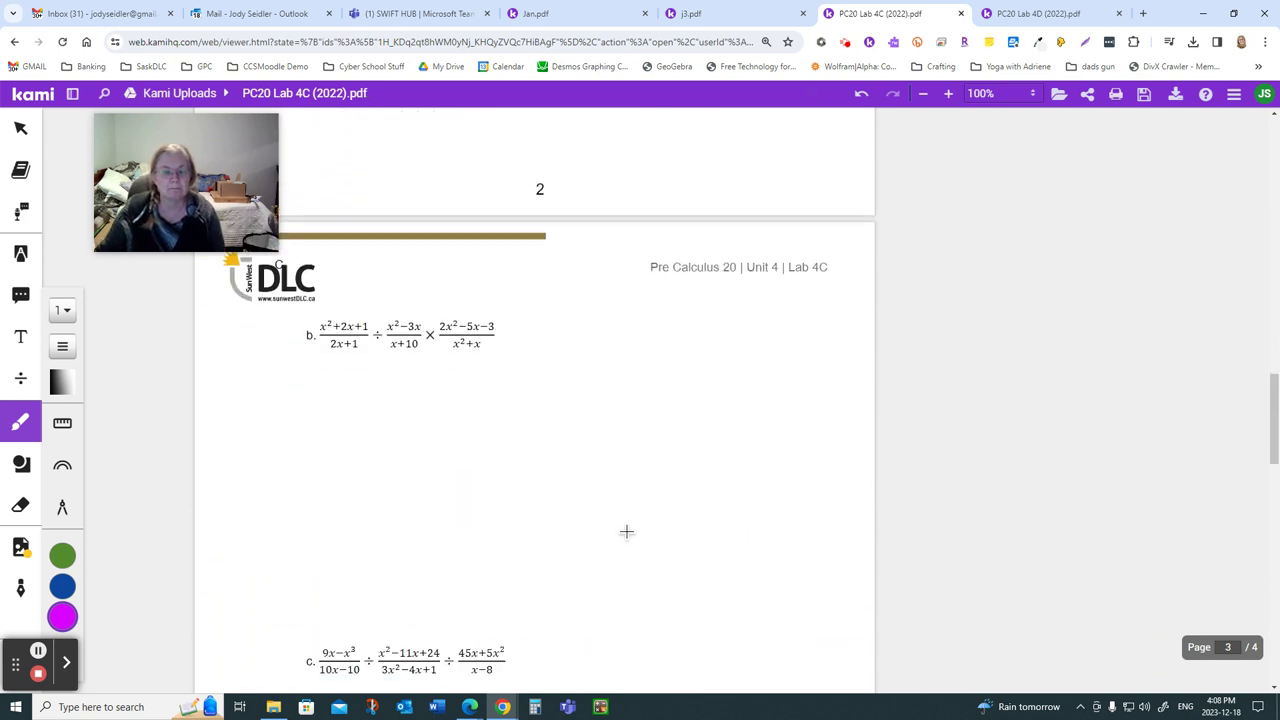
scroll(626, 531, down, 1)
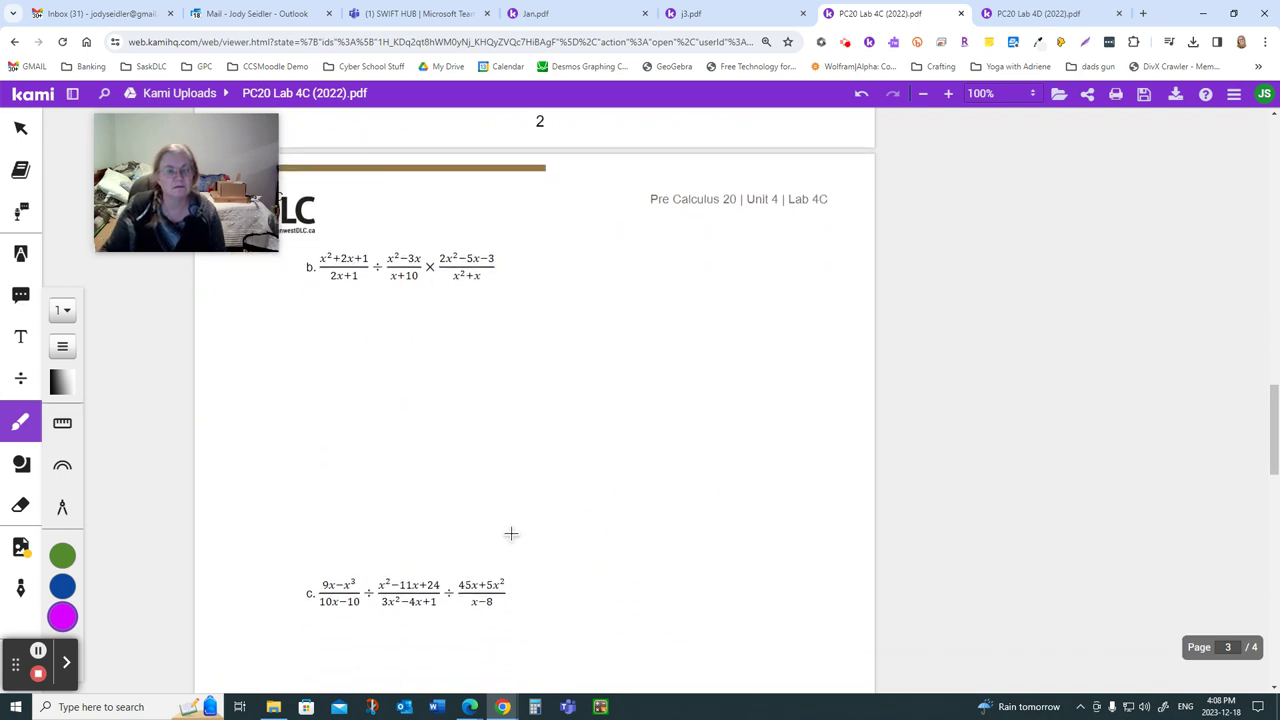
mouse_move(377, 335)
mouse_down()
mouse_move(372, 301)
mouse_move(444, 312)
mouse_up()
mouse_move(614, 242)
mouse_down()
mouse_move(642, 268)
mouse_move(681, 245)
mouse_move(787, 256)
mouse_up()
drag(662, 236, 742, 232)
mouse_move(680, 258)
mouse_down()
mouse_move(680, 276)
mouse_move(740, 268)
mouse_move(770, 245)
mouse_up()
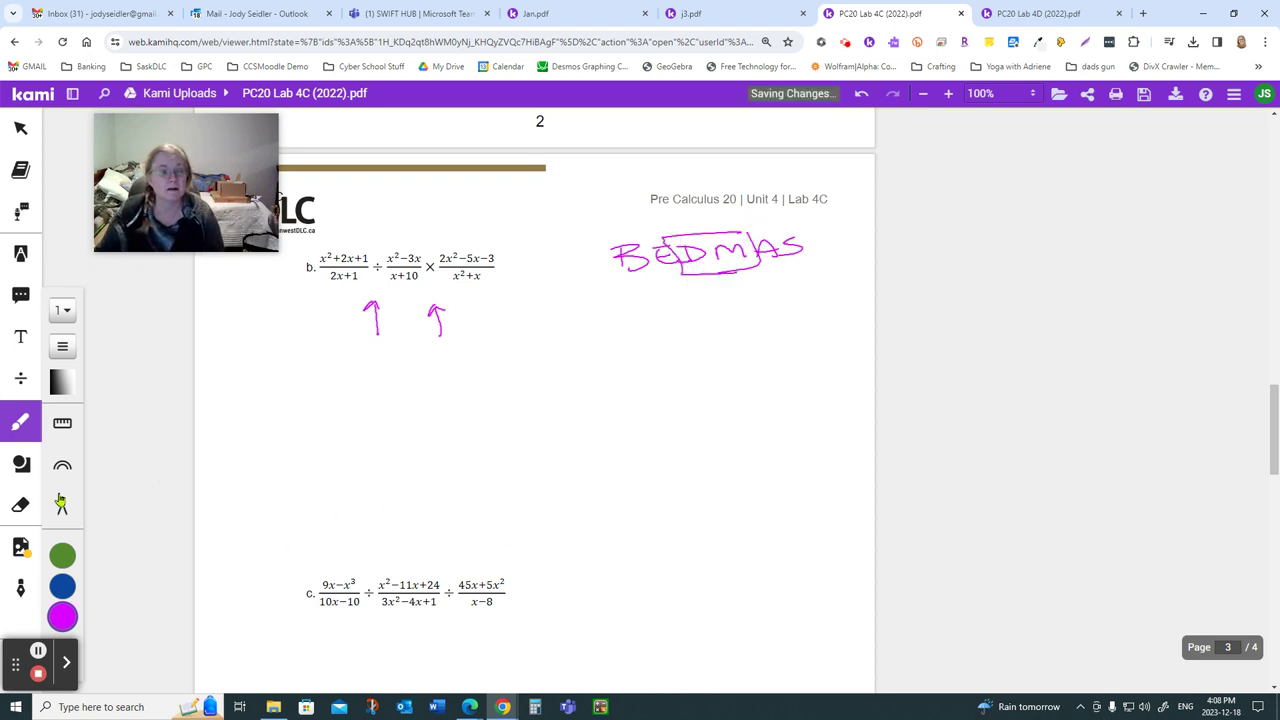
click(20, 505)
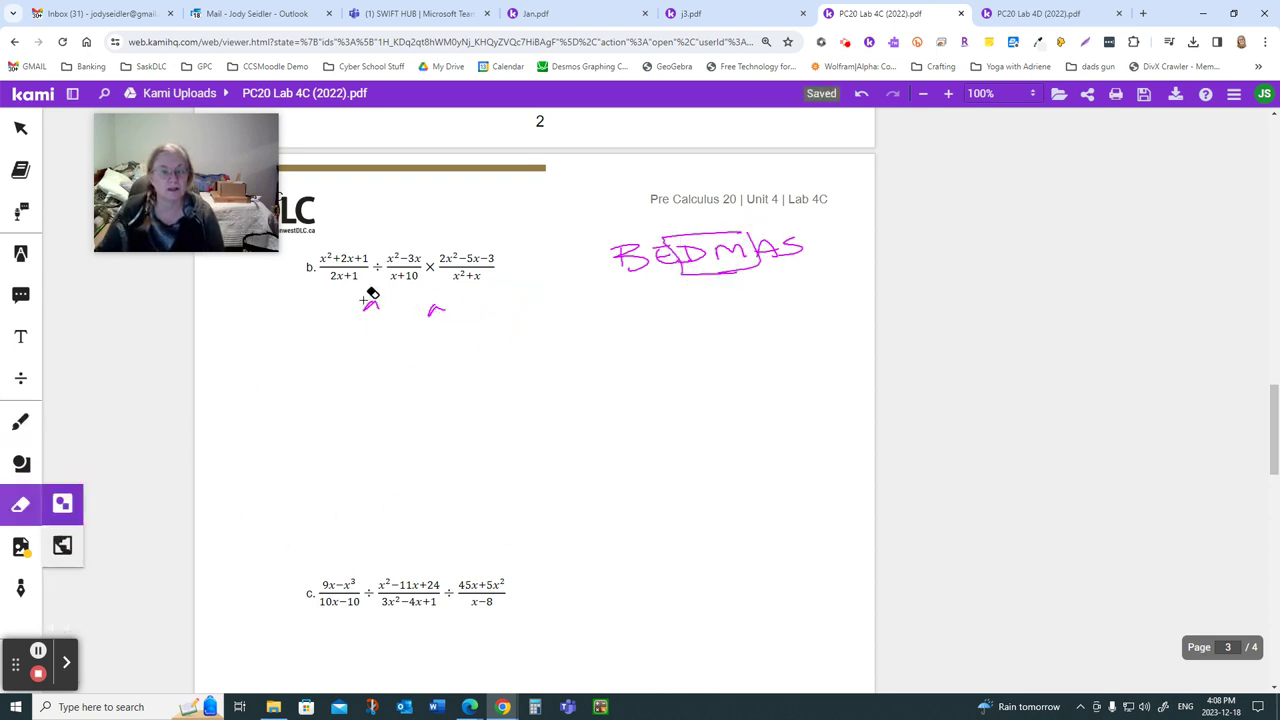
drag(371, 294, 477, 306)
click(24, 424)
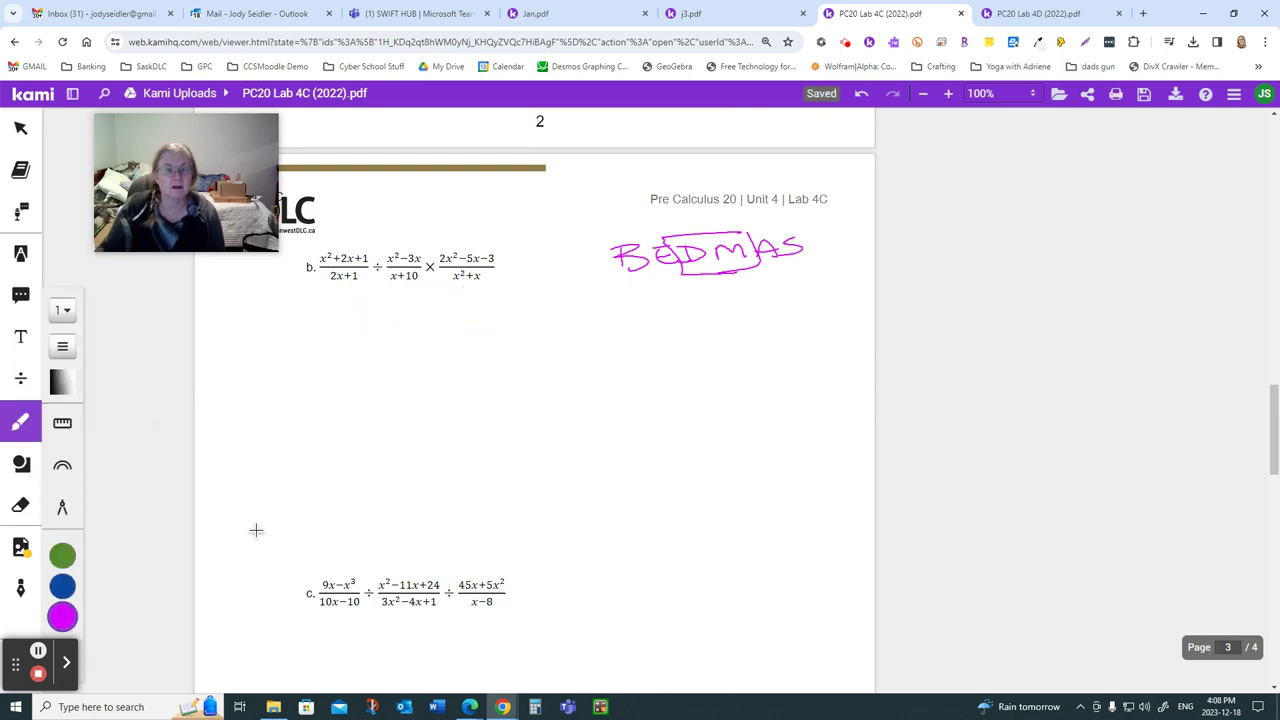
Write the bracketed setup with the divisor flipped to (x+10)/(x²−3x) and circle x+10
mouse_move(370, 242)
mouse_down()
mouse_move(304, 262)
mouse_move(372, 268)
mouse_move(330, 309)
mouse_move(350, 311)
mouse_move(325, 355)
mouse_up()
mouse_move(366, 306)
mouse_down()
mouse_move(364, 350)
mouse_move(404, 341)
mouse_move(435, 311)
mouse_up()
drag(427, 304, 427, 318)
mouse_move(446, 305)
mouse_down()
mouse_move(446, 318)
mouse_move(457, 306)
mouse_move(472, 322)
mouse_move(418, 346)
mouse_up()
mouse_move(416, 334)
mouse_down()
mouse_move(404, 348)
mouse_move(495, 345)
mouse_up()
mouse_move(519, 300)
mouse_down()
mouse_move(511, 322)
mouse_move(535, 350)
mouse_up()
mouse_move(490, 265)
mouse_down()
mouse_move(560, 271)
mouse_move(576, 294)
mouse_up()
mouse_move(560, 284)
mouse_down()
mouse_move(590, 289)
mouse_move(648, 340)
mouse_up()
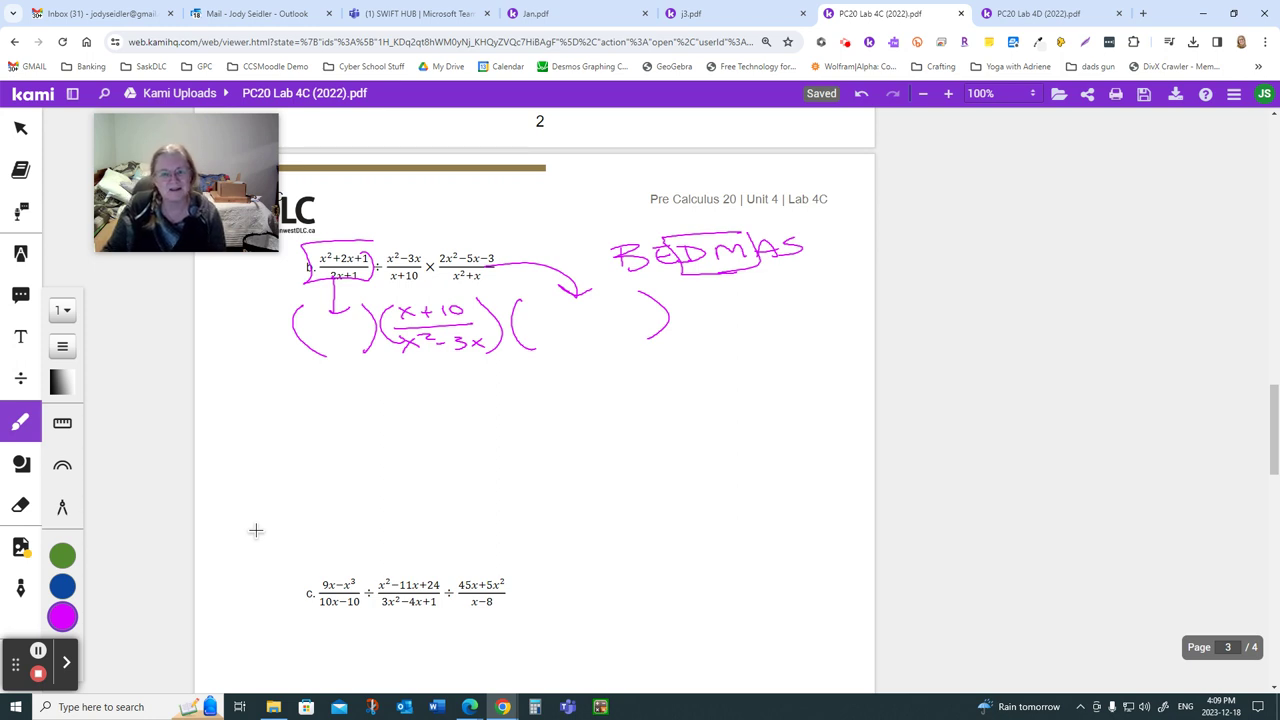
mouse_move(430, 262)
mouse_down()
mouse_move(416, 290)
mouse_move(384, 283)
mouse_move(386, 297)
mouse_move(500, 300)
mouse_up()
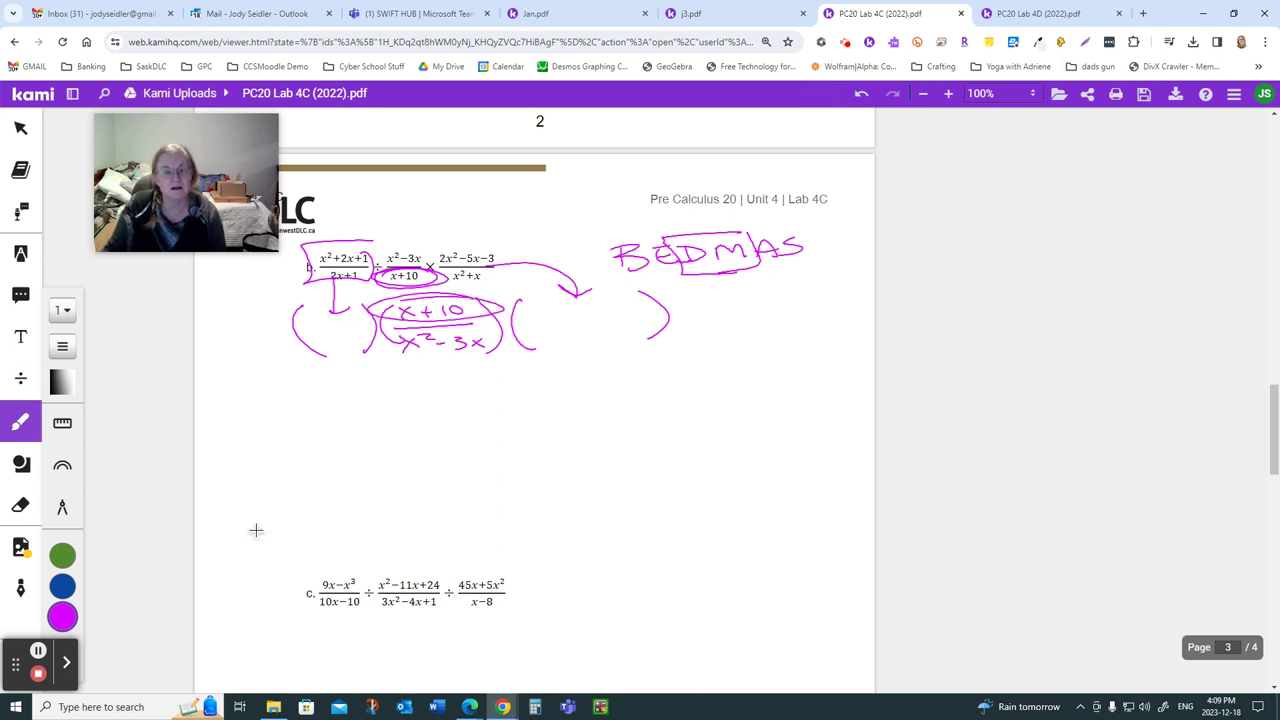
mouse_move(700, 318)
mouse_down()
mouse_move(454, 328)
mouse_move(266, 357)
mouse_move(609, 354)
mouse_move(700, 320)
mouse_up()
mouse_move(458, 258)
mouse_down()
mouse_move(430, 262)
mouse_move(452, 282)
mouse_up()
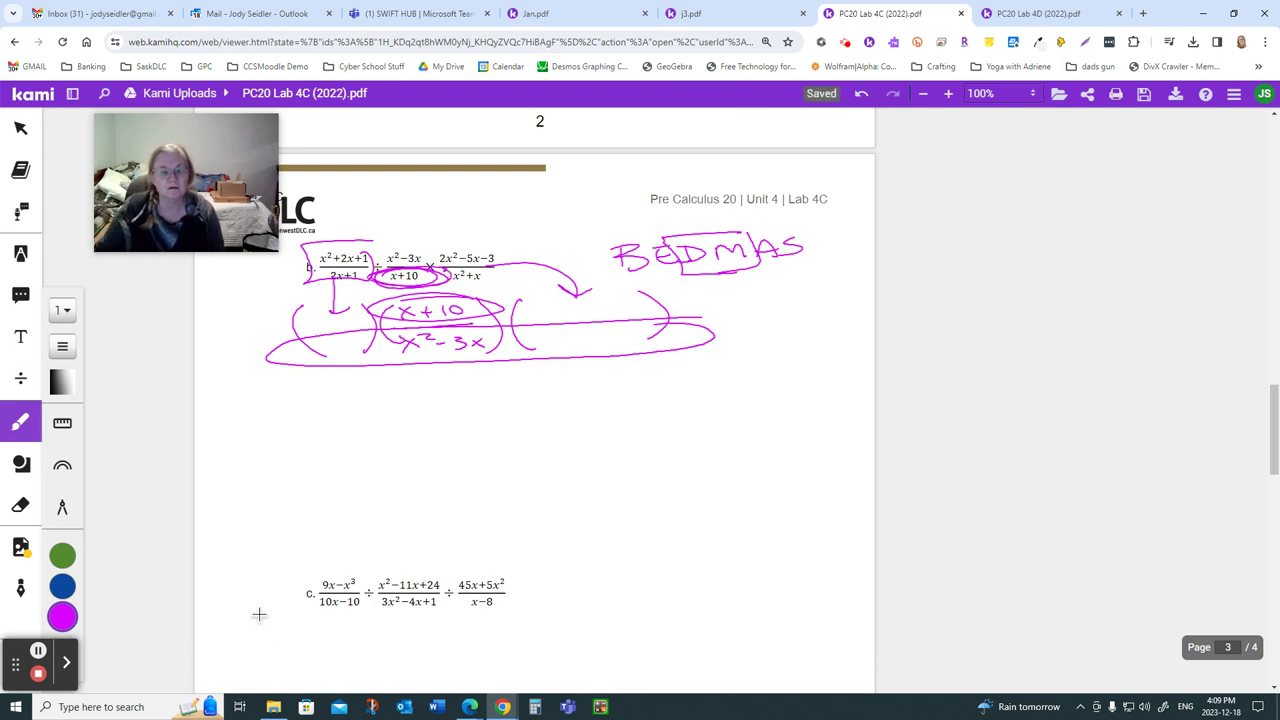
Add arrows and reminders under expression c's fractions and circle both division signs
scroll(429, 569, down, 4)
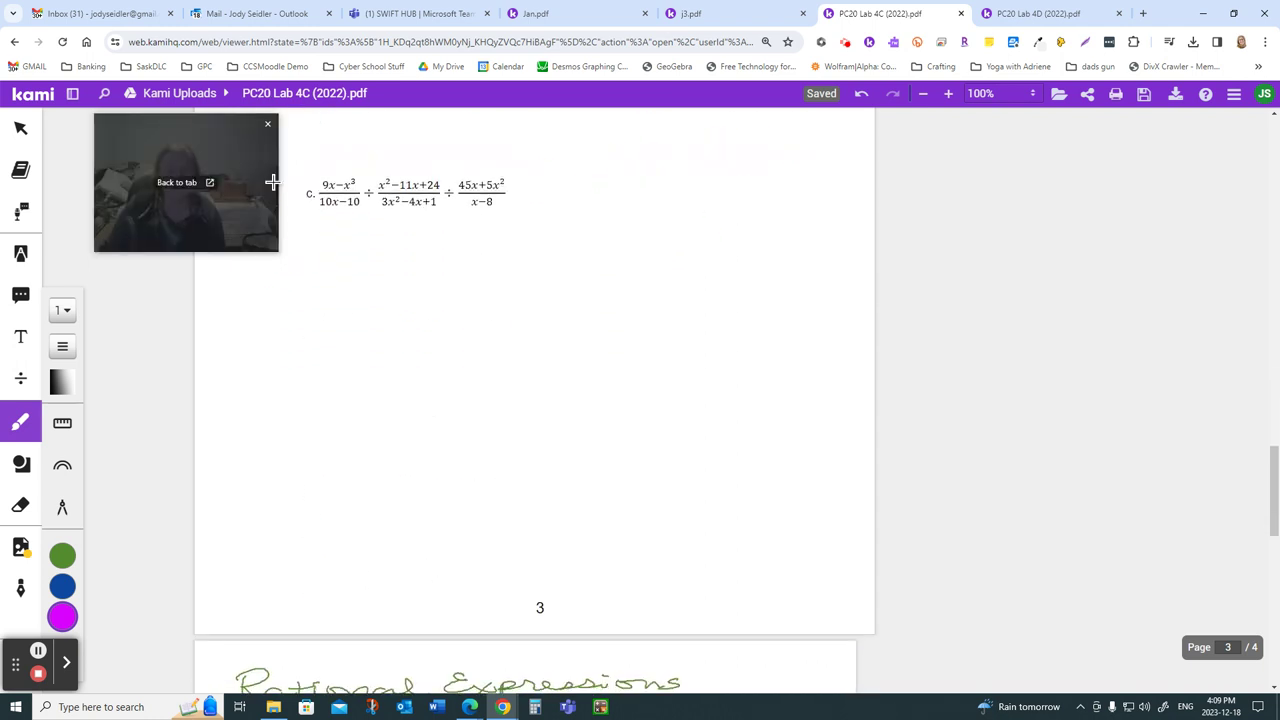
drag(333, 221, 365, 251)
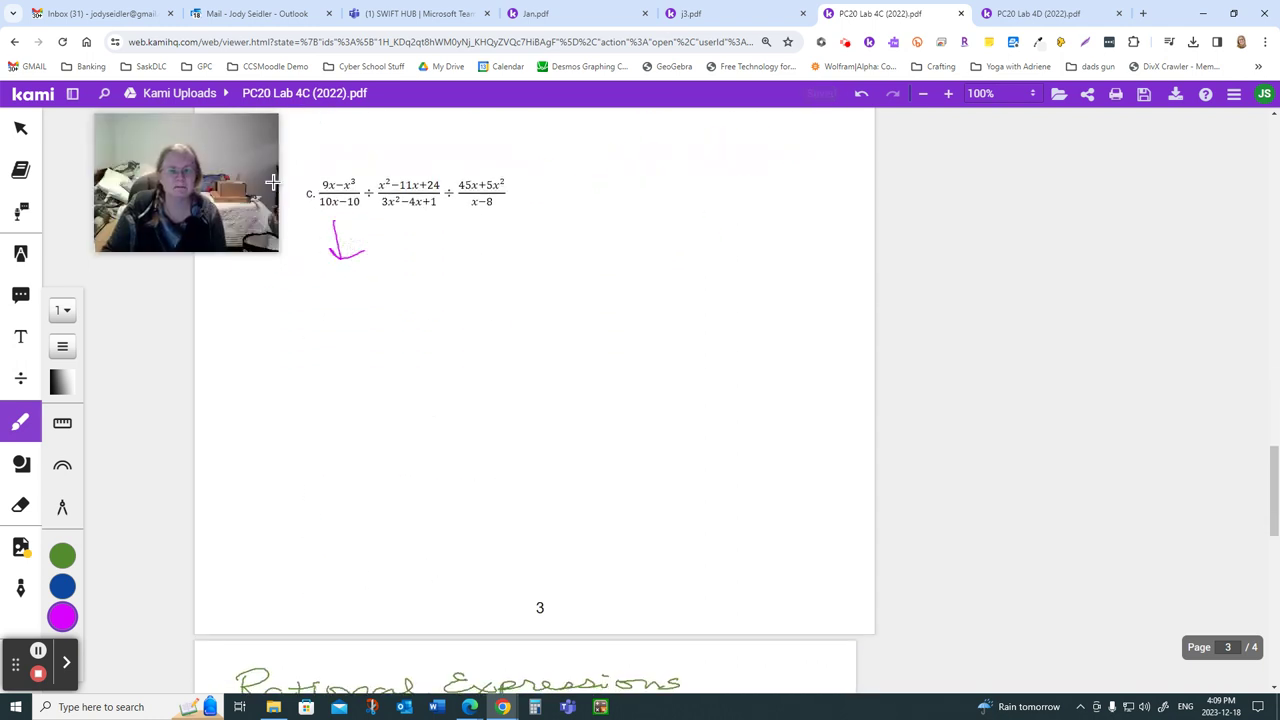
mouse_move(412, 208)
mouse_down()
mouse_move(405, 272)
mouse_move(428, 246)
mouse_move(455, 262)
mouse_up()
mouse_move(497, 213)
mouse_down()
mouse_move(486, 276)
mouse_move(520, 240)
mouse_move(520, 262)
mouse_move(547, 268)
mouse_up()
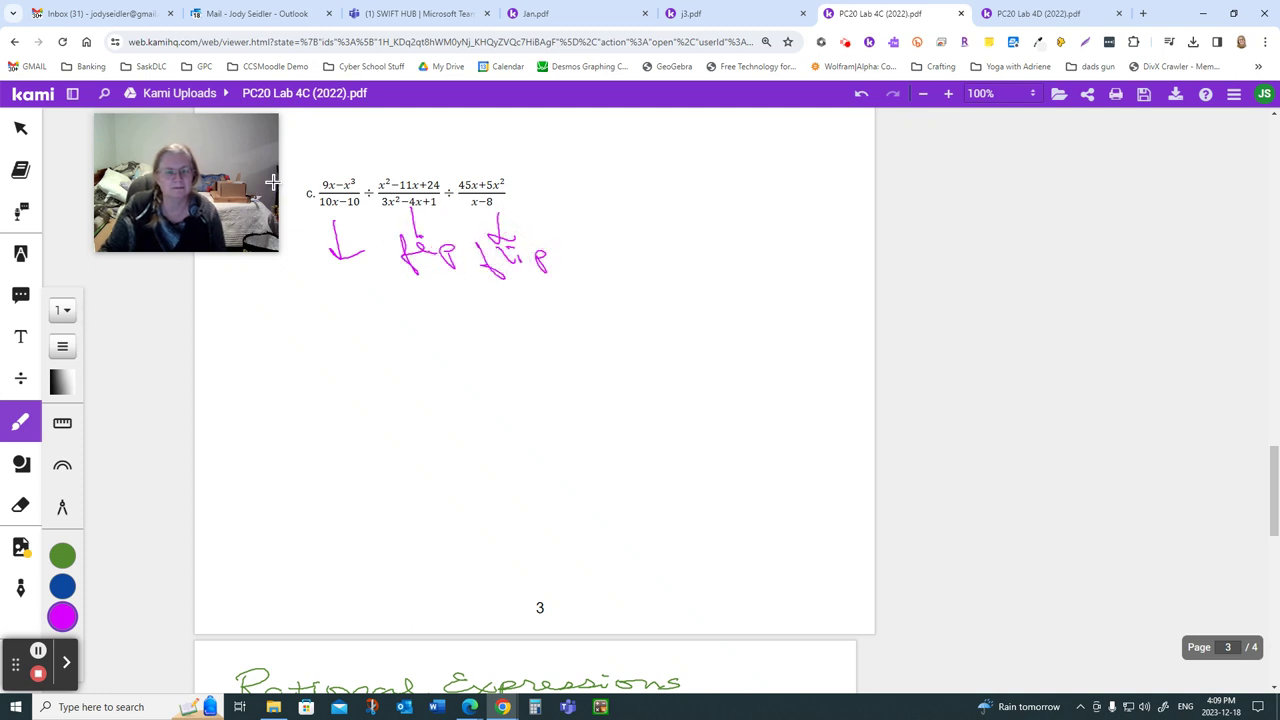
mouse_move(380, 185)
mouse_down()
mouse_move(362, 197)
mouse_move(428, 176)
mouse_move(452, 200)
mouse_move(460, 185)
mouse_up()
drag(502, 175, 507, 180)
Return to page 2 and bring up the screen recorder's controls
scroll(620, 242, down, 5)
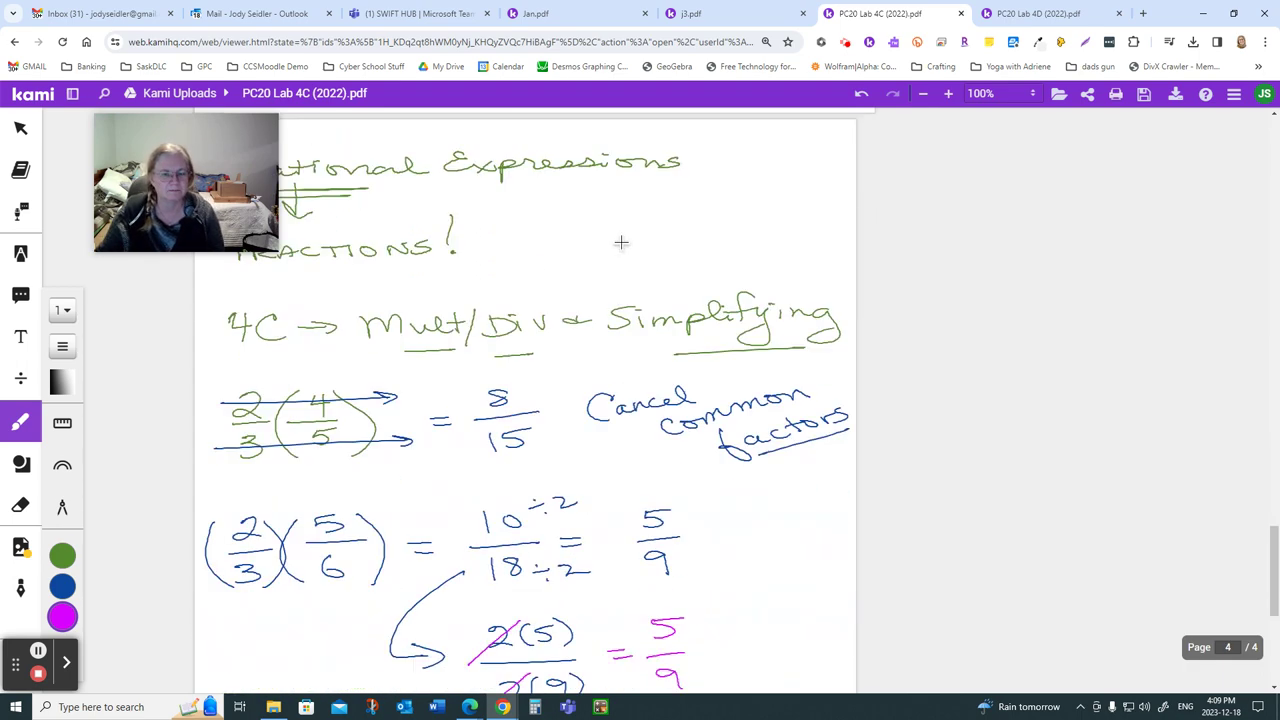
scroll(621, 242, up, 20)
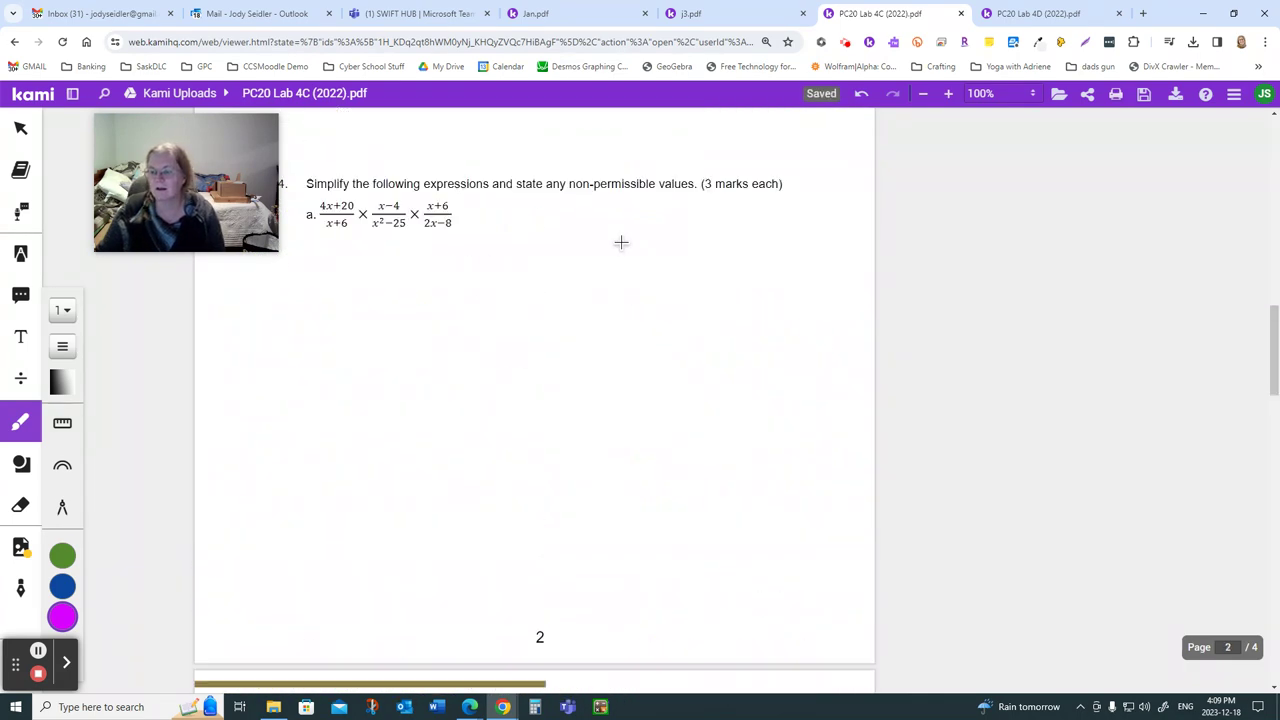
click(841, 48)
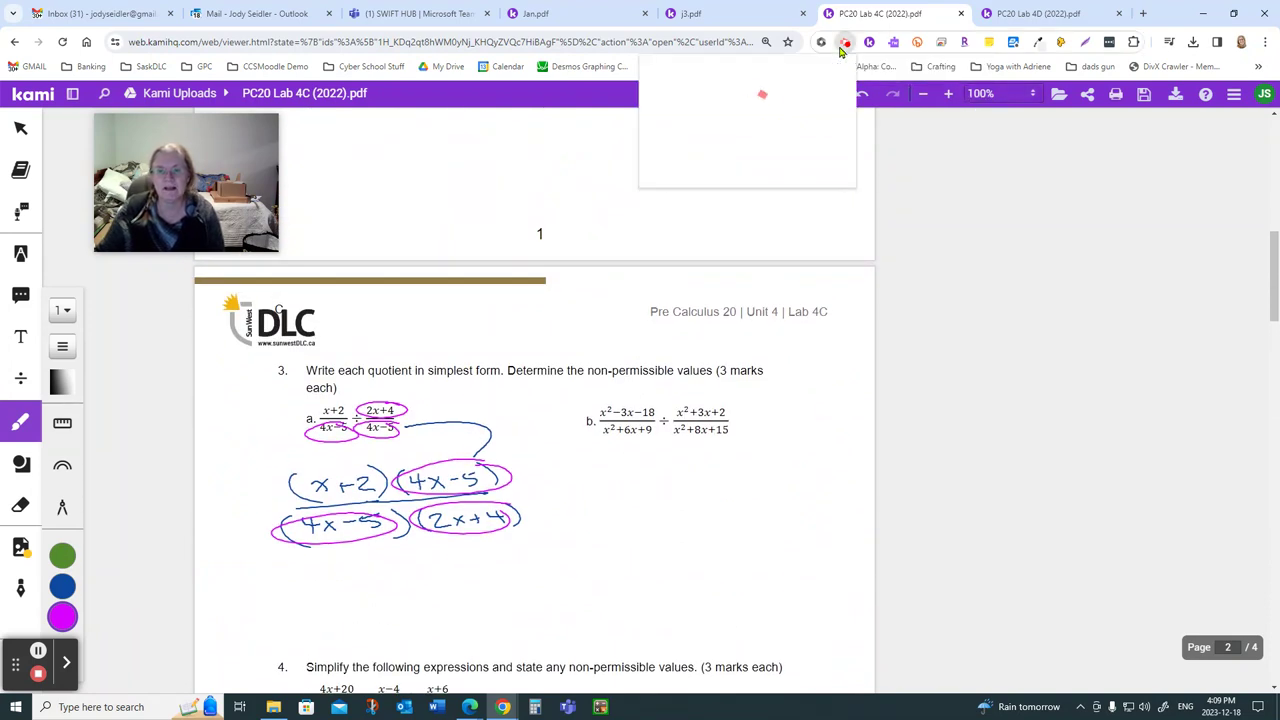